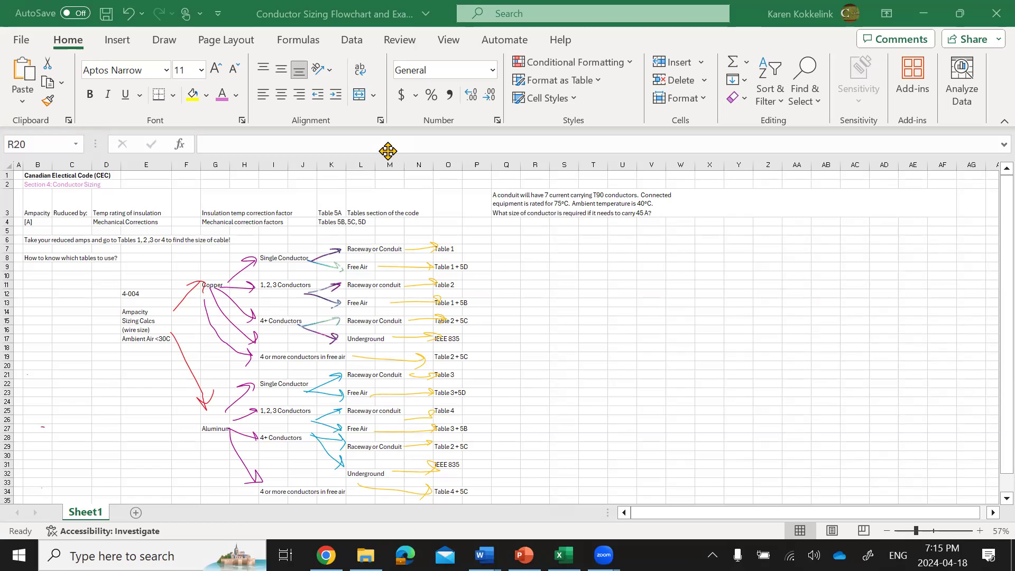
- Handwrite [A] followed by a first correction factor of 1/0.8
mouse_move(521, 311)
mouse_down()
mouse_move(551, 312)
mouse_move(557, 284)
mouse_up()
drag(524, 254, 505, 327)
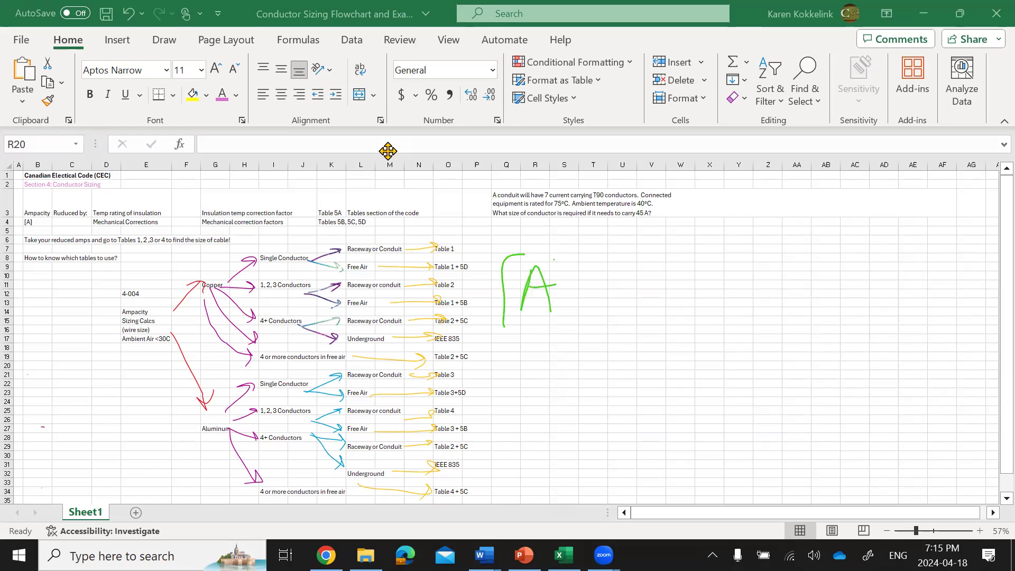
drag(555, 259, 553, 328)
drag(589, 253, 589, 337)
mouse_move(664, 246)
mouse_down()
mouse_move(674, 260)
mouse_move(670, 340)
mouse_up()
drag(620, 250, 616, 275)
drag(592, 291, 662, 285)
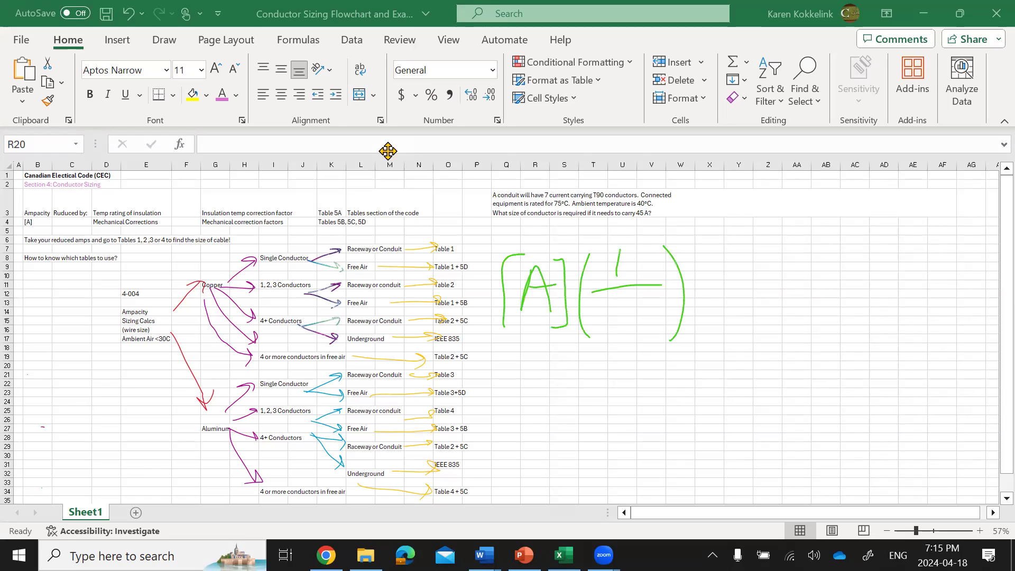
mouse_move(605, 300)
mouse_down()
mouse_move(608, 320)
mouse_move(605, 301)
mouse_move(646, 318)
mouse_up()
click(622, 326)
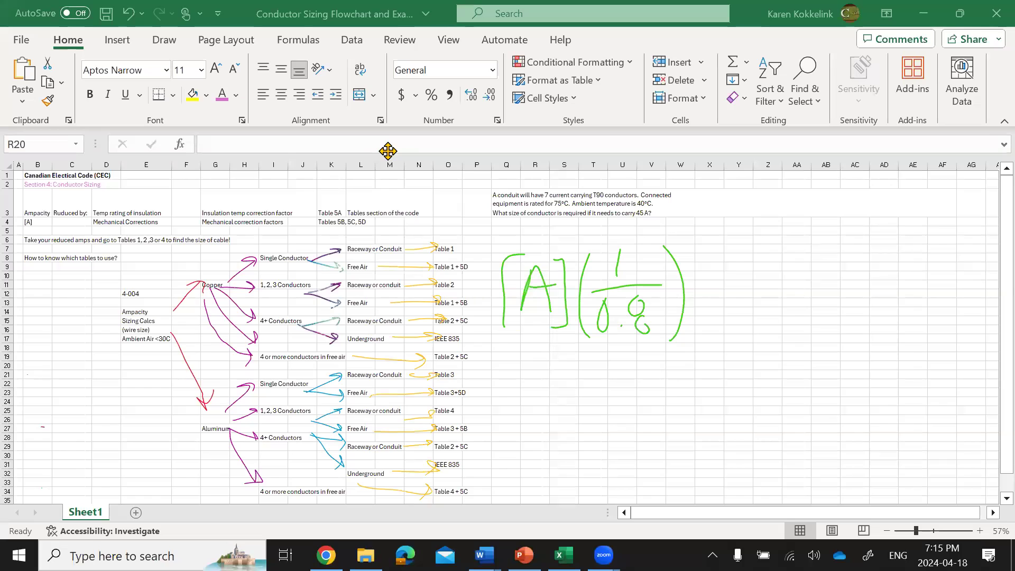
- Label the factor as insulation temperature, sourced from Table 5A
mouse_move(565, 350)
mouse_down()
mouse_move(567, 385)
mouse_move(594, 379)
mouse_move(611, 390)
mouse_move(636, 362)
mouse_move(687, 380)
mouse_move(710, 365)
mouse_up()
mouse_move(592, 403)
mouse_down()
mouse_move(591, 431)
mouse_move(642, 418)
mouse_move(667, 427)
mouse_up()
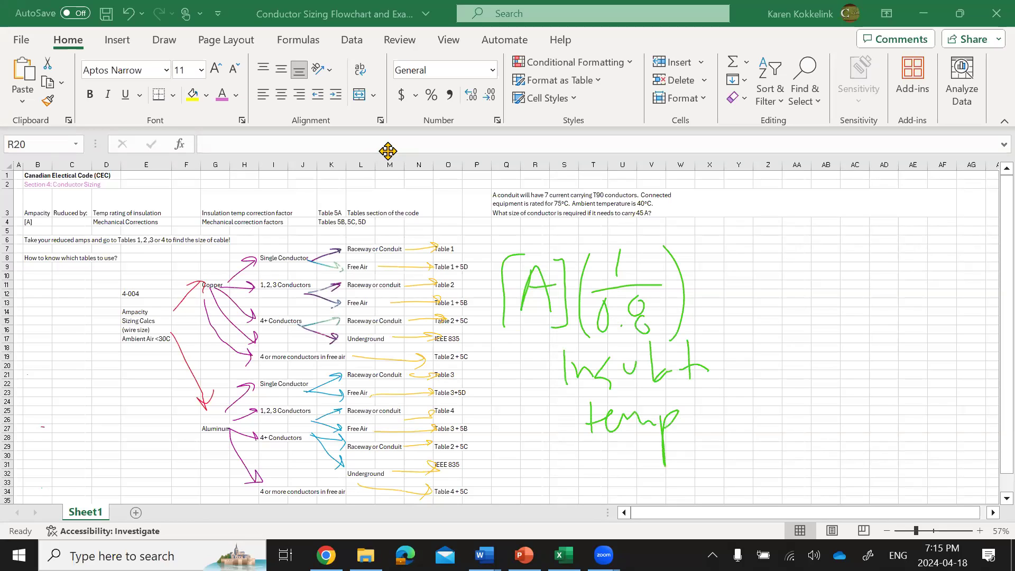
drag(571, 456, 580, 481)
drag(568, 455, 602, 450)
drag(609, 479, 646, 477)
drag(613, 462, 639, 458)
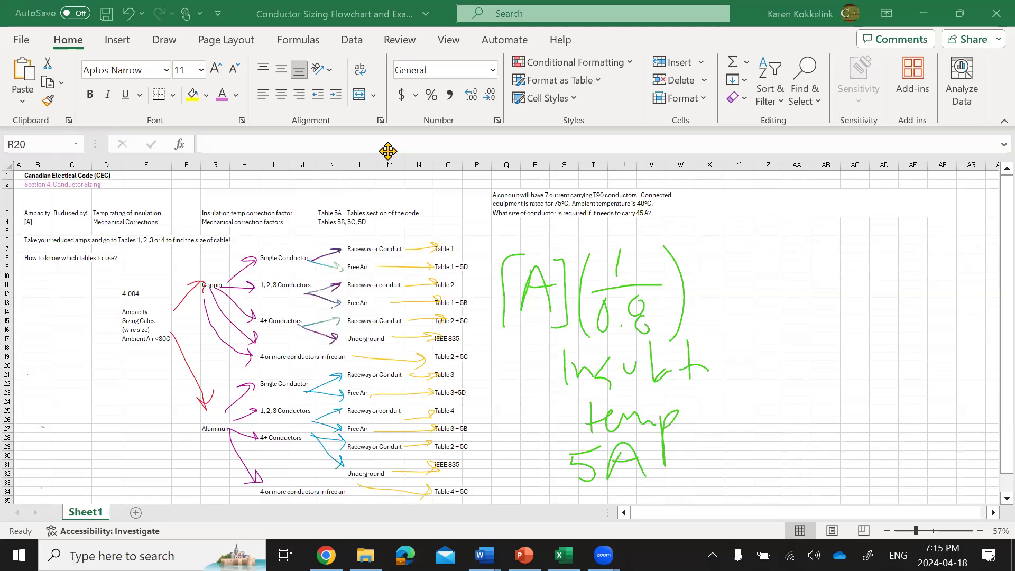
mouse_move(716, 242)
mouse_down()
mouse_move(693, 326)
mouse_move(706, 348)
mouse_up()
- Ink a second correction-factor bracket and note Table 5B as its source
mouse_move(855, 235)
mouse_down()
mouse_move(870, 326)
mouse_move(821, 352)
mouse_up()
drag(780, 251, 778, 281)
drag(717, 303, 848, 279)
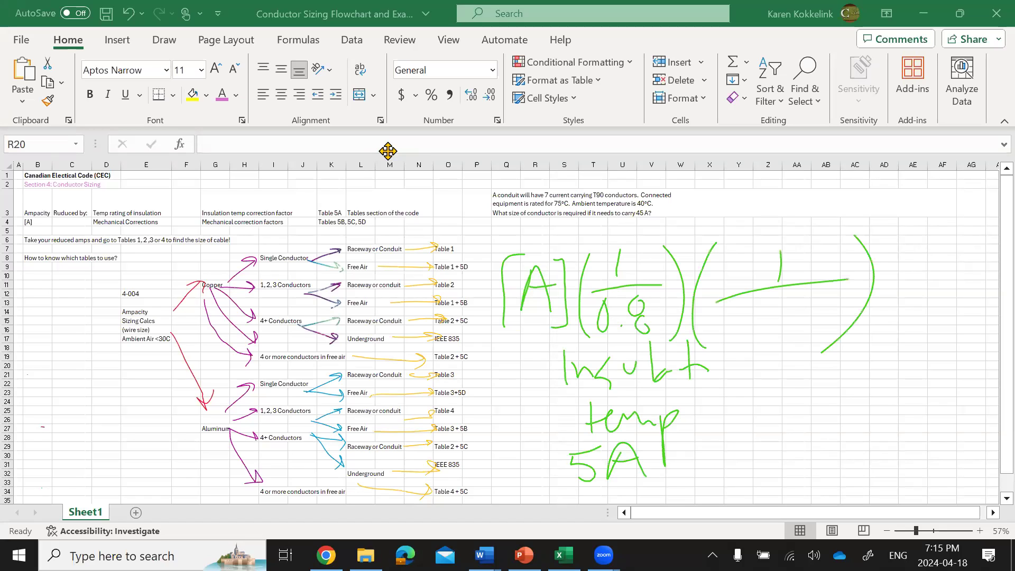
drag(756, 385, 757, 438)
drag(749, 402, 782, 390)
drag(785, 397, 795, 430)
drag(840, 436, 821, 455)
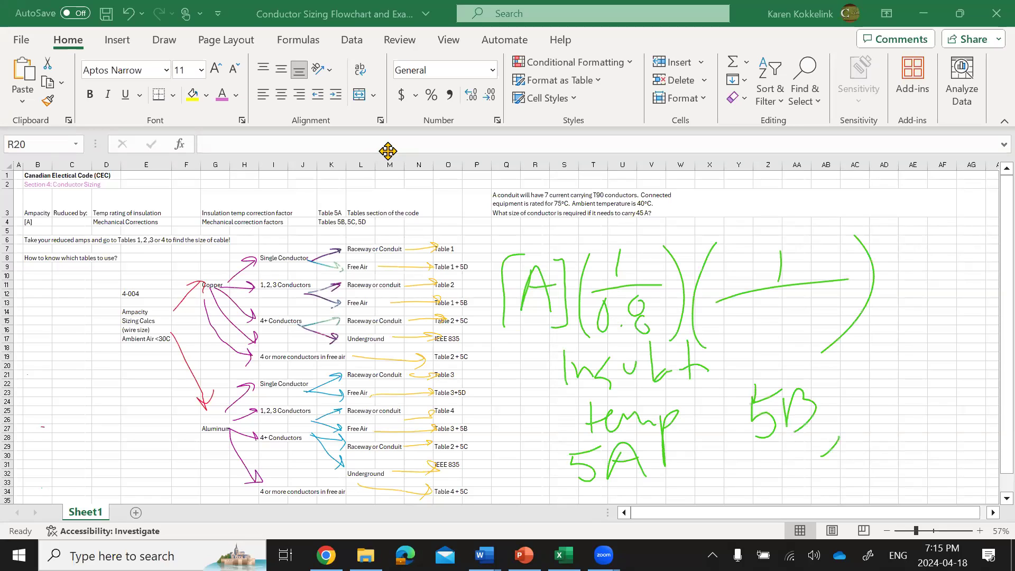
- Add Table 5C and another reference, and mark a point under the second fraction
drag(844, 372, 846, 387)
drag(845, 387, 857, 420)
mouse_move(843, 381)
mouse_down()
mouse_move(866, 371)
mouse_move(897, 390)
mouse_up()
mouse_move(909, 411)
mouse_down()
mouse_move(857, 482)
mouse_move(902, 426)
mouse_move(898, 485)
mouse_up()
mouse_move(918, 426)
mouse_down()
mouse_move(920, 462)
mouse_move(961, 445)
mouse_up()
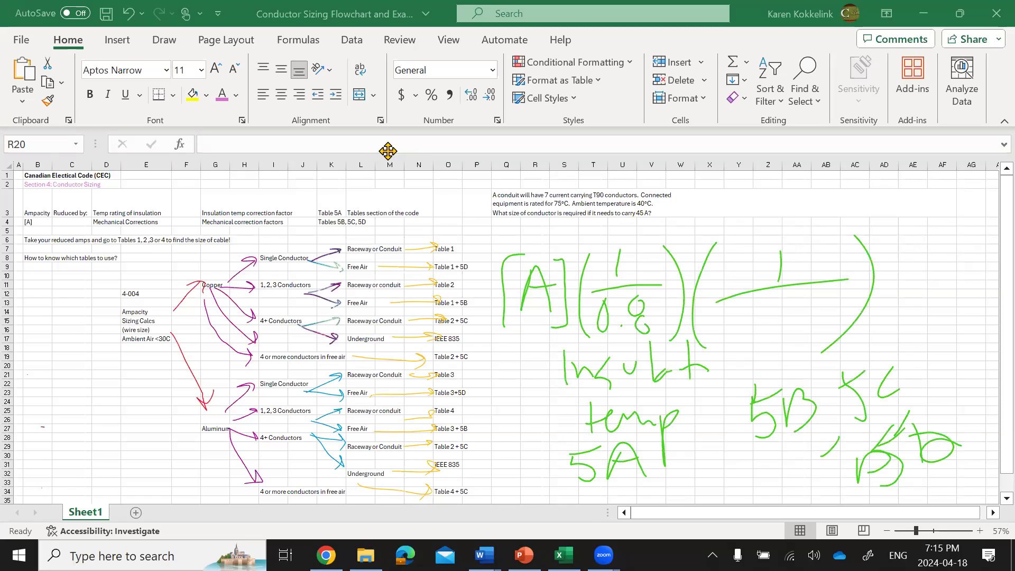
drag(757, 307, 779, 304)
click(778, 331)
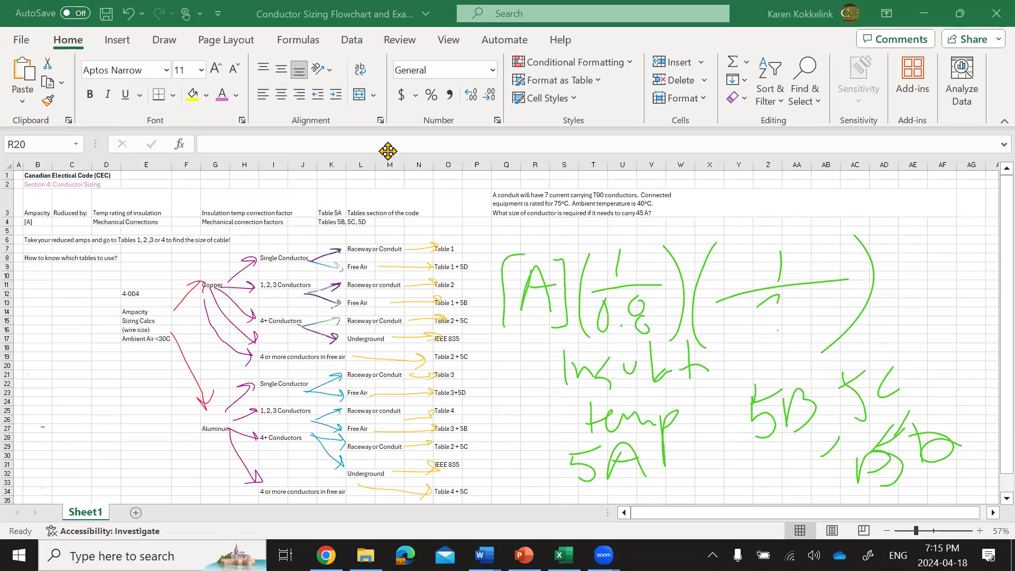
- Clear the notes and rewrite 45 [A] with two empty correction-factor brackets
key(Escape)
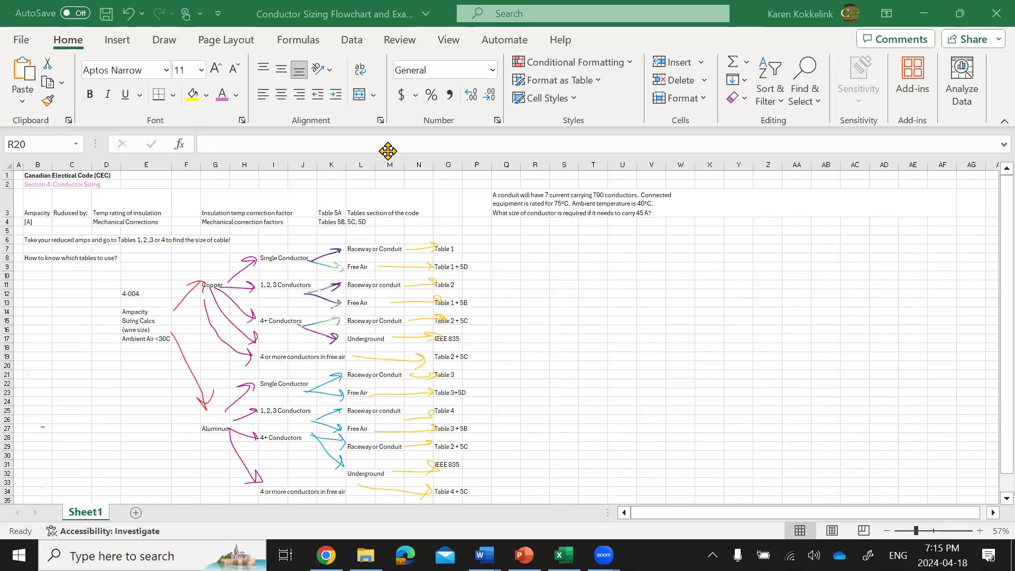
mouse_move(500, 255)
mouse_down()
mouse_move(526, 286)
mouse_move(510, 302)
mouse_up()
mouse_move(537, 256)
mouse_down()
mouse_move(550, 300)
mouse_move(564, 251)
mouse_up()
mouse_move(580, 289)
mouse_down()
mouse_move(606, 259)
mouse_move(612, 289)
mouse_up()
drag(587, 278, 617, 268)
mouse_move(593, 231)
mouse_down()
mouse_move(581, 307)
mouse_move(639, 296)
mouse_move(634, 302)
mouse_up()
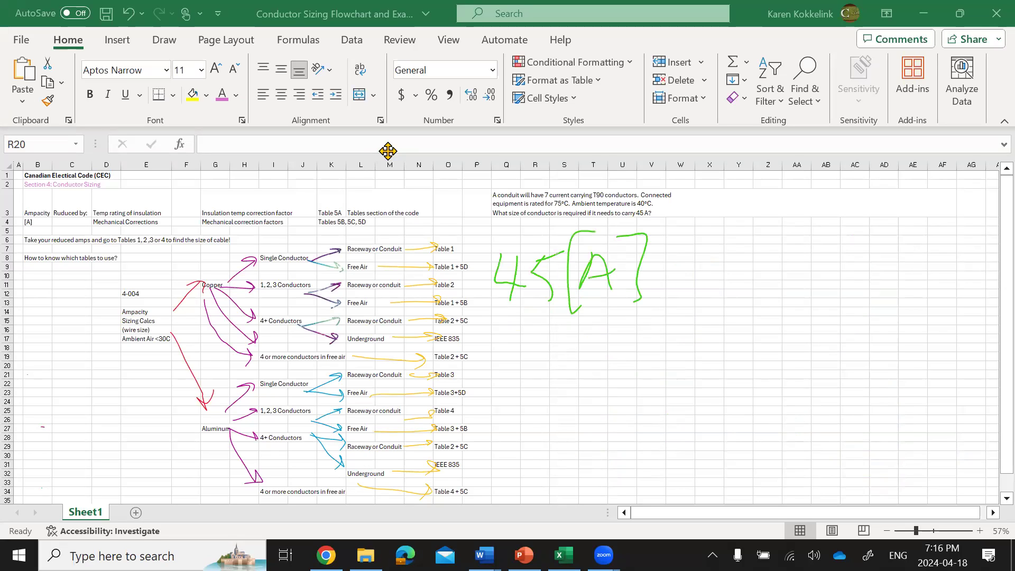
drag(678, 242, 687, 292)
drag(766, 245, 768, 311)
drag(804, 217, 800, 294)
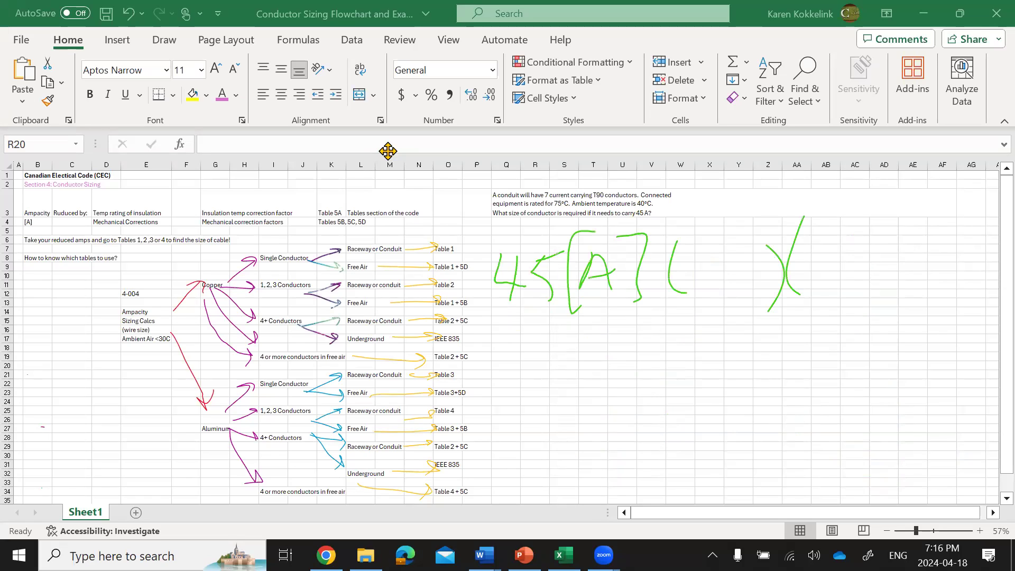
drag(910, 197, 928, 297)
- Add an equals sign and arrow to a result of 45, then clear the ink
drag(521, 388, 541, 397)
drag(553, 369, 571, 420)
mouse_move(664, 352)
mouse_down()
mouse_move(690, 386)
mouse_move(671, 407)
mouse_up()
drag(707, 344, 708, 410)
drag(694, 356, 756, 350)
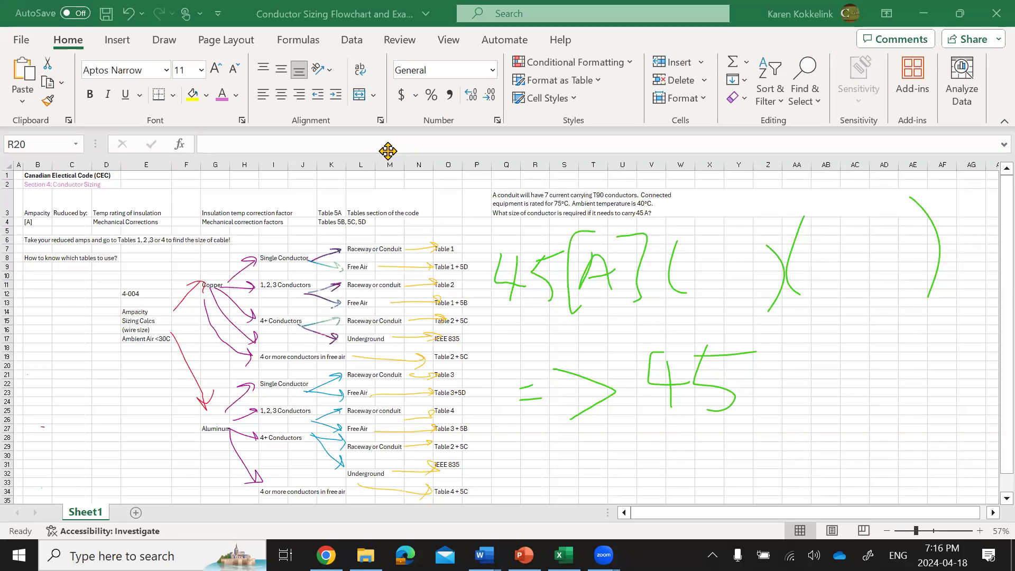
key(Escape)
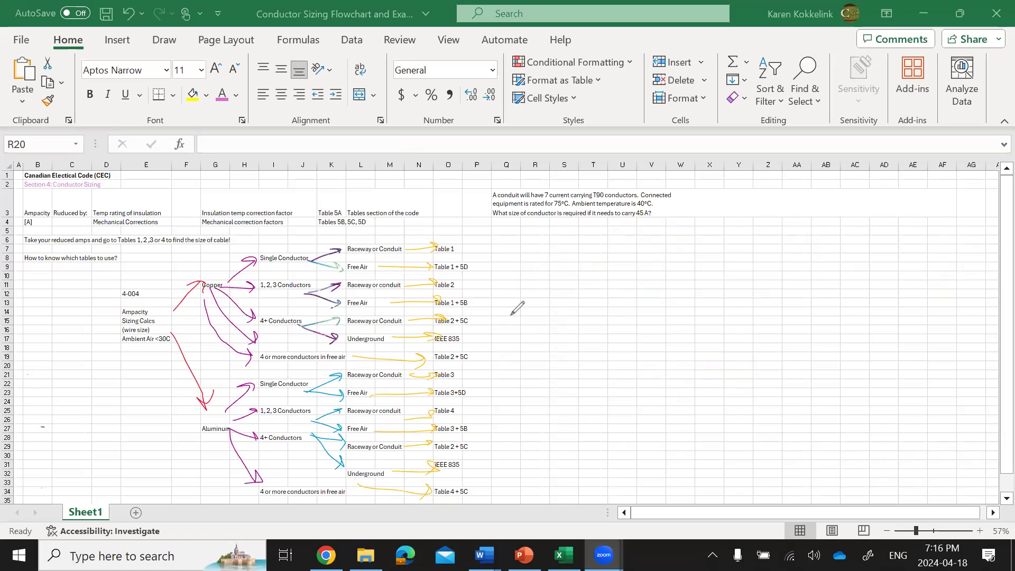
- Switch to the CSA code viewer and scroll down toward Table 2 on page 405
key(alt+Tab)
key(alt+Tab)
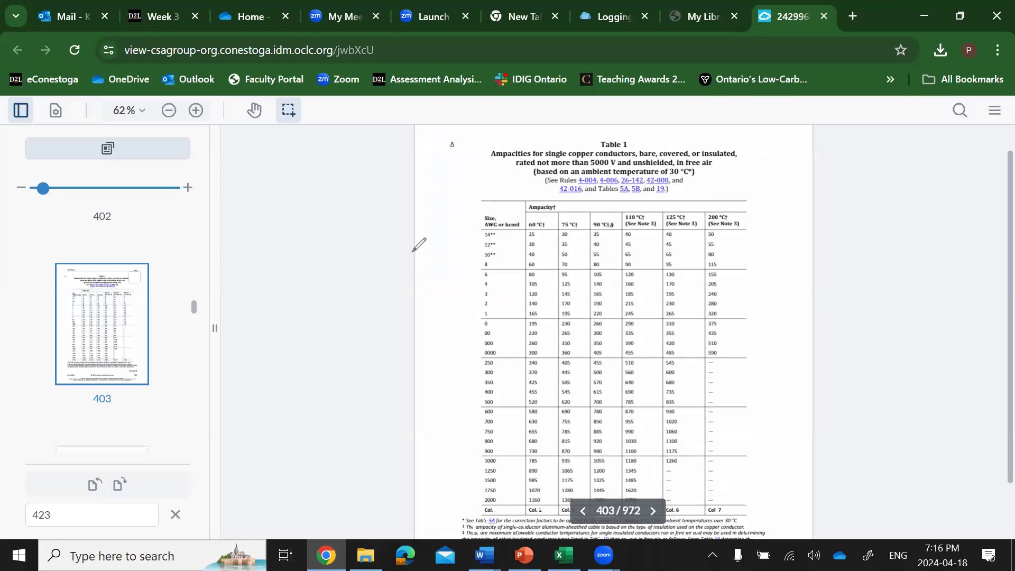
key(alt+Tab)
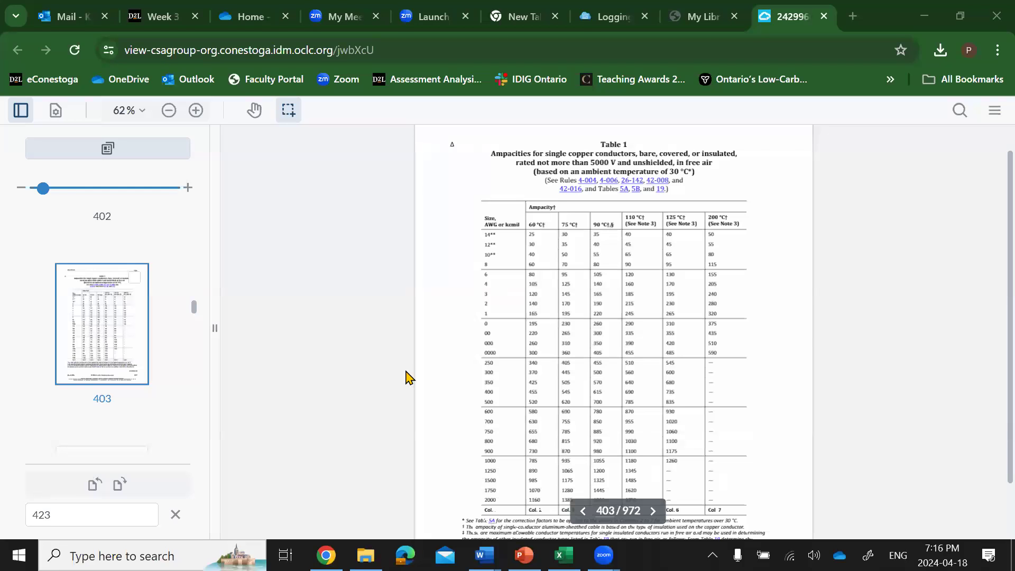
scroll(407, 376, down, 15)
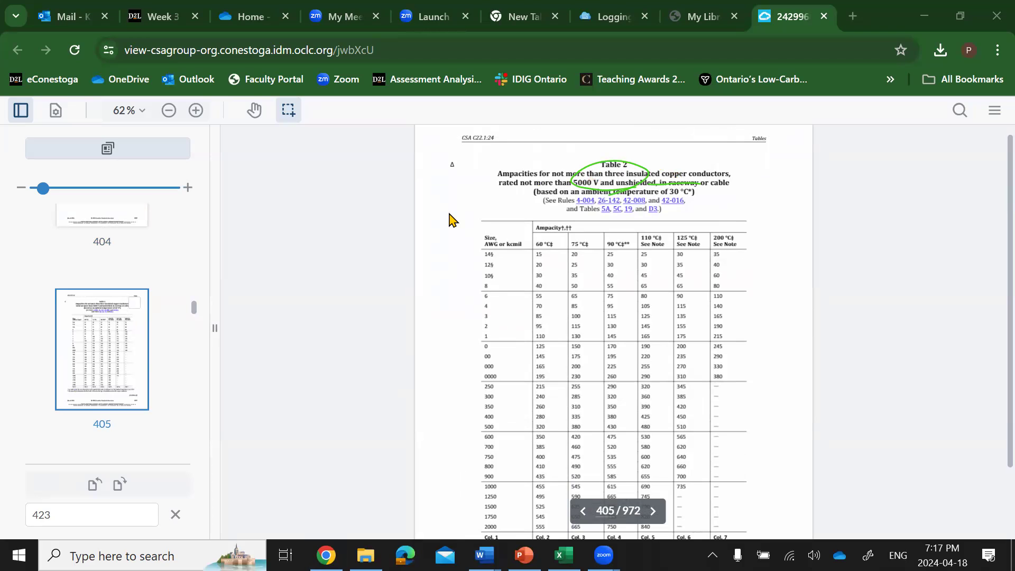
- Scroll back and forth across pages 405–407 comparing Tables 2 and 3, ending at page 409
scroll(760, 379, down, 15)
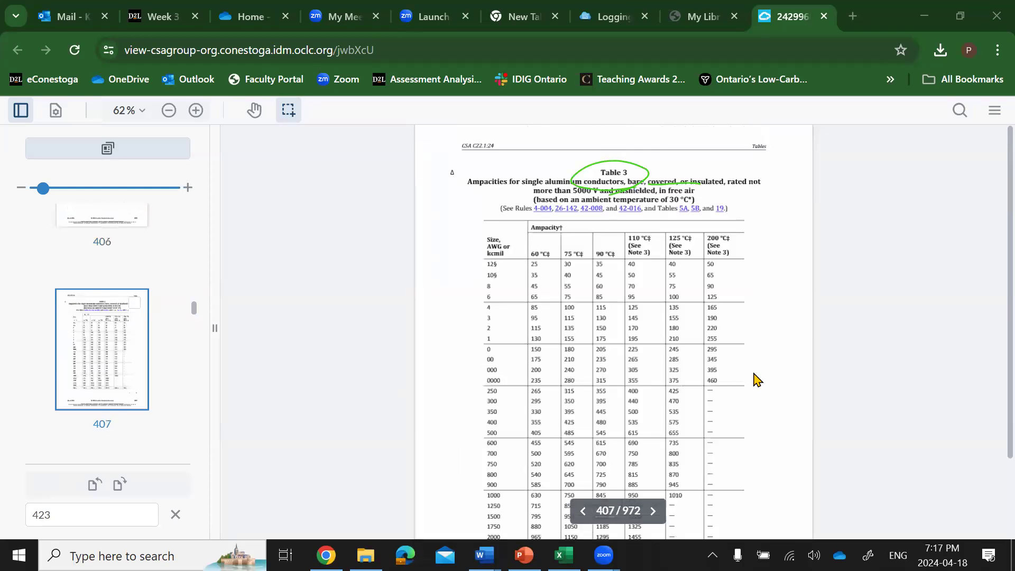
scroll(758, 378, up, 10)
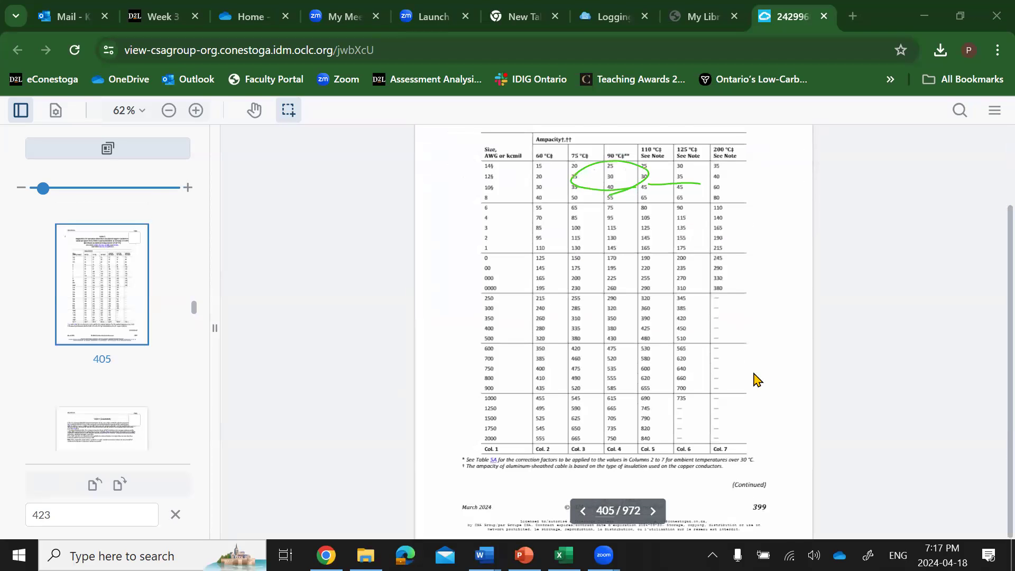
scroll(759, 380, up, 3)
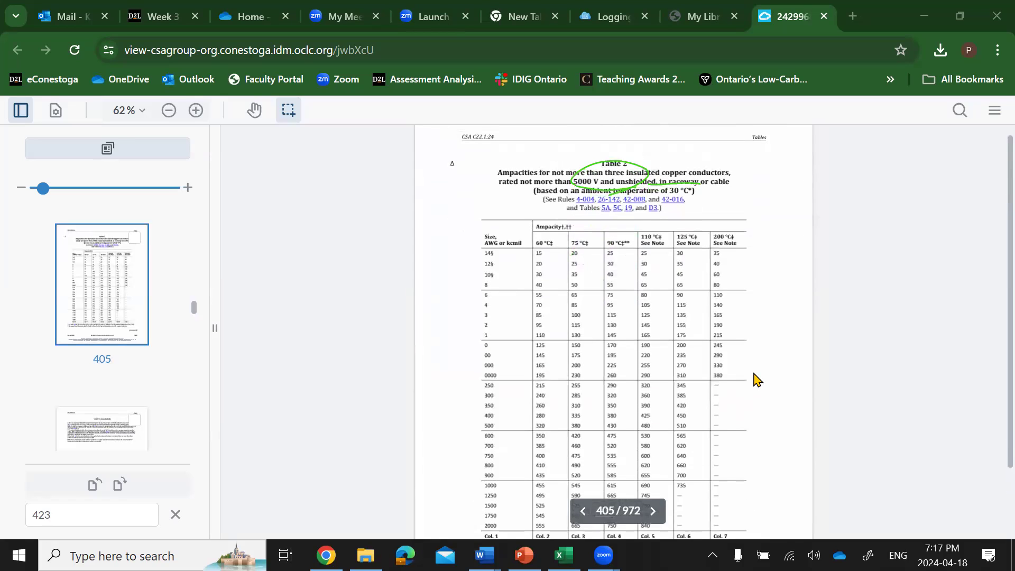
scroll(758, 380, down, 8)
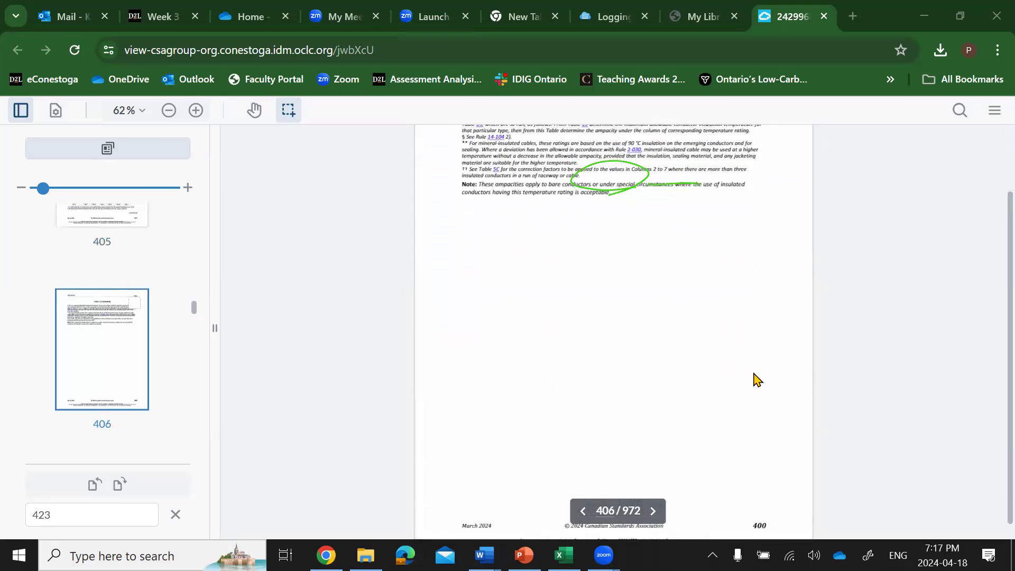
scroll(759, 380, down, 5)
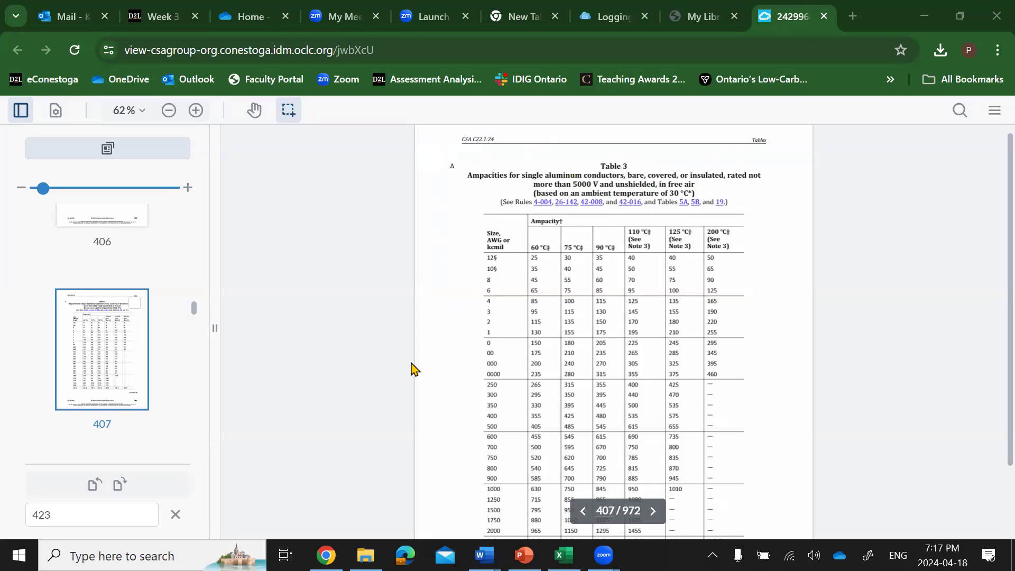
scroll(412, 368, down, 2)
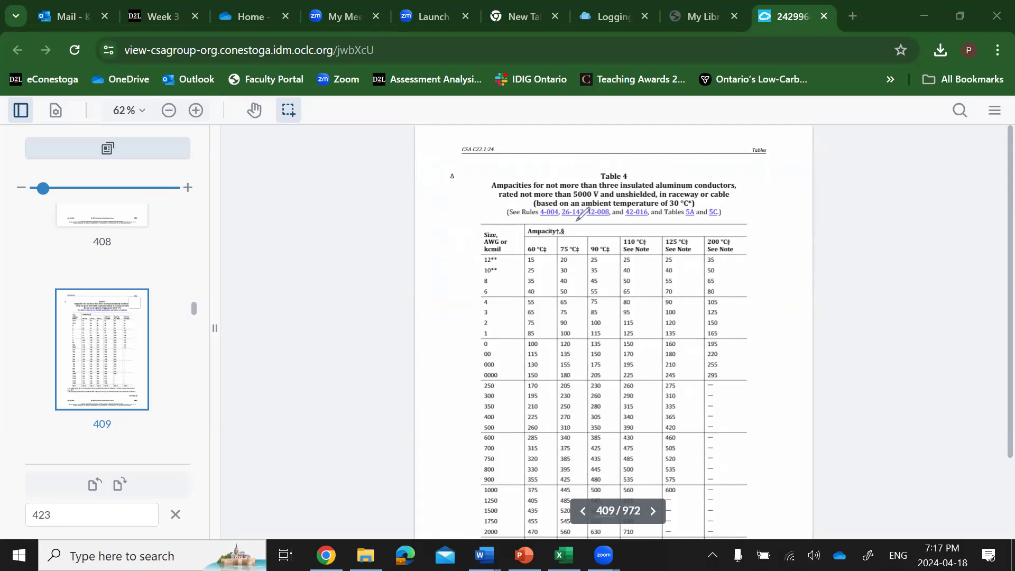
mouse_move(605, 183)
mouse_down()
mouse_move(619, 195)
mouse_move(704, 191)
mouse_up()
mouse_move(592, 259)
mouse_down()
mouse_move(547, 264)
mouse_move(576, 227)
mouse_move(585, 231)
mouse_move(574, 317)
mouse_move(547, 342)
mouse_move(570, 373)
mouse_move(595, 332)
mouse_up()
drag(635, 259, 548, 263)
mouse_move(556, 264)
mouse_down()
mouse_move(528, 294)
mouse_move(666, 412)
mouse_move(655, 235)
mouse_up()
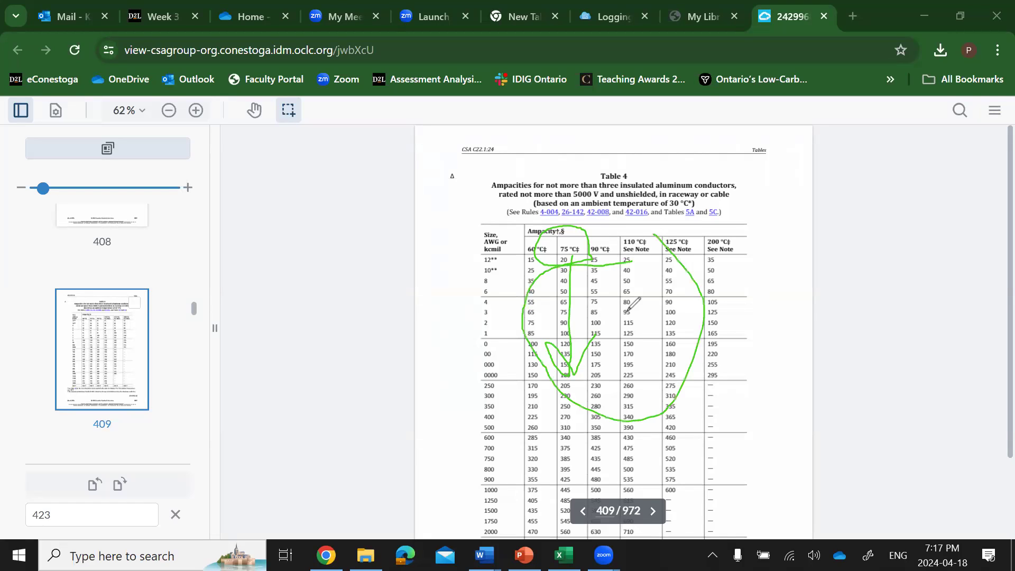
mouse_move(596, 377)
mouse_down()
mouse_move(624, 305)
mouse_move(665, 360)
mouse_up()
drag(614, 340, 640, 339)
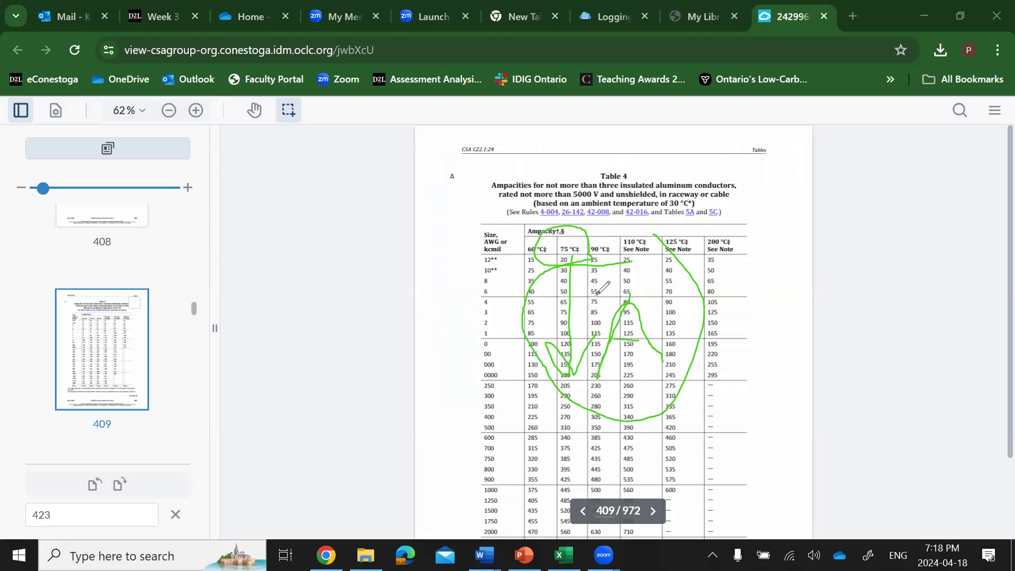
mouse_move(564, 303)
mouse_down()
mouse_move(491, 311)
mouse_move(500, 320)
mouse_move(491, 311)
mouse_up()
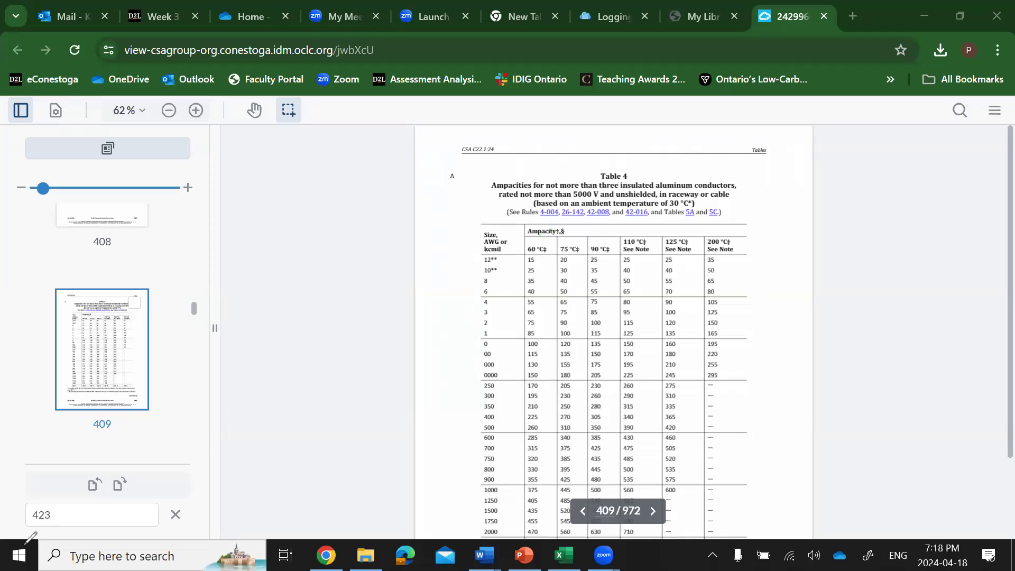
scroll(102, 404, down, 3)
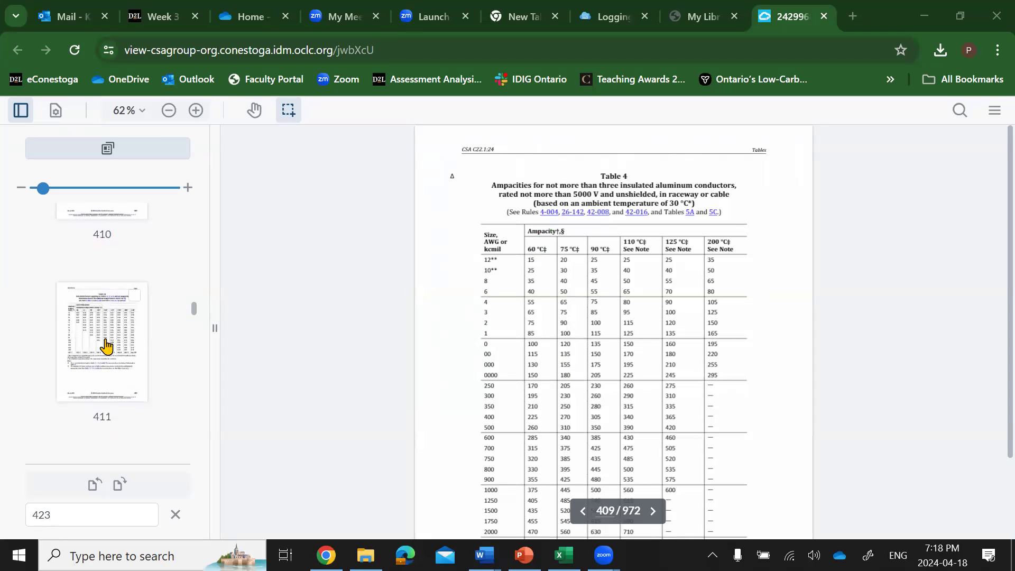
click(106, 346)
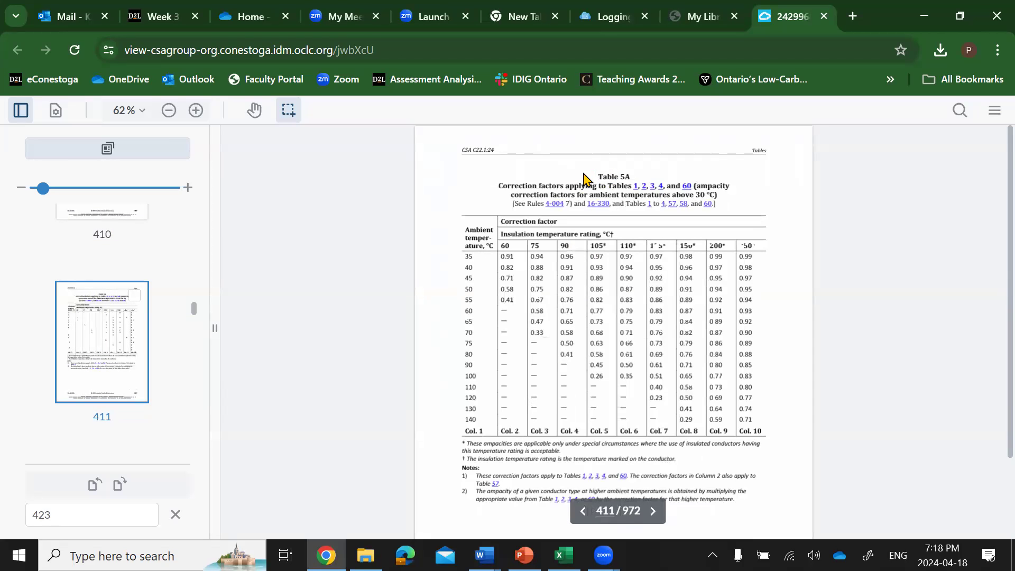
drag(509, 182, 569, 182)
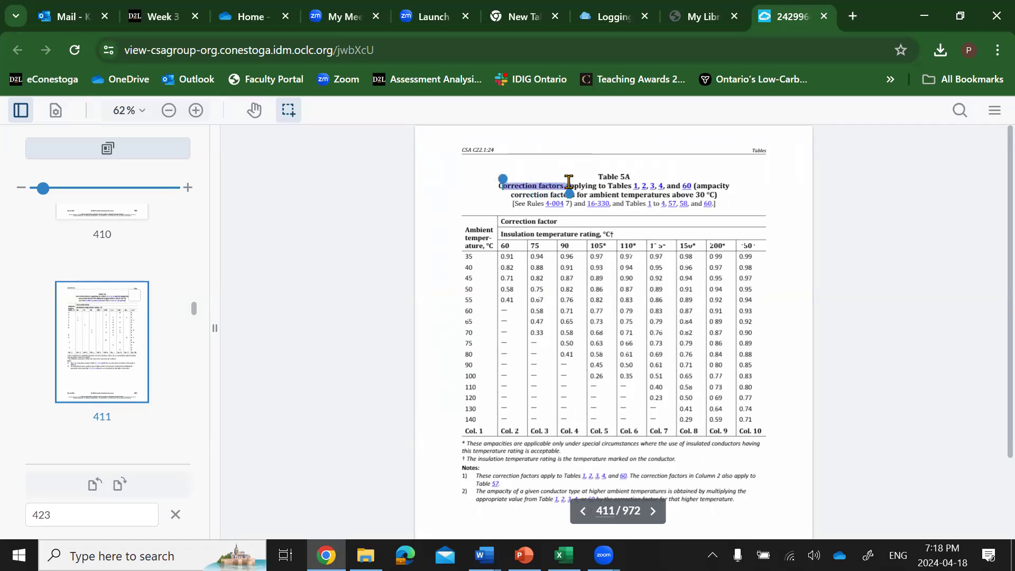
click(714, 187)
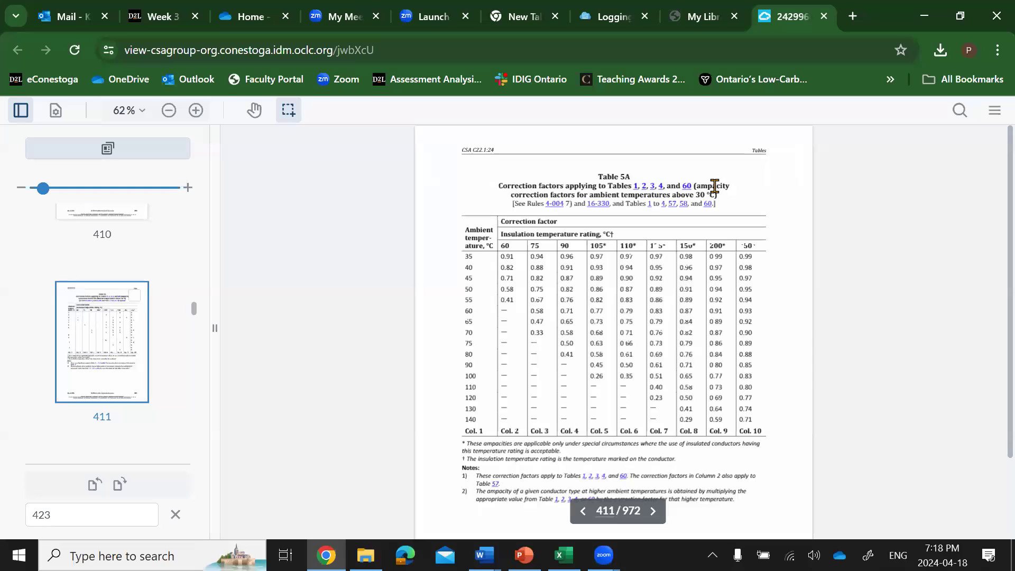
drag(594, 195, 729, 203)
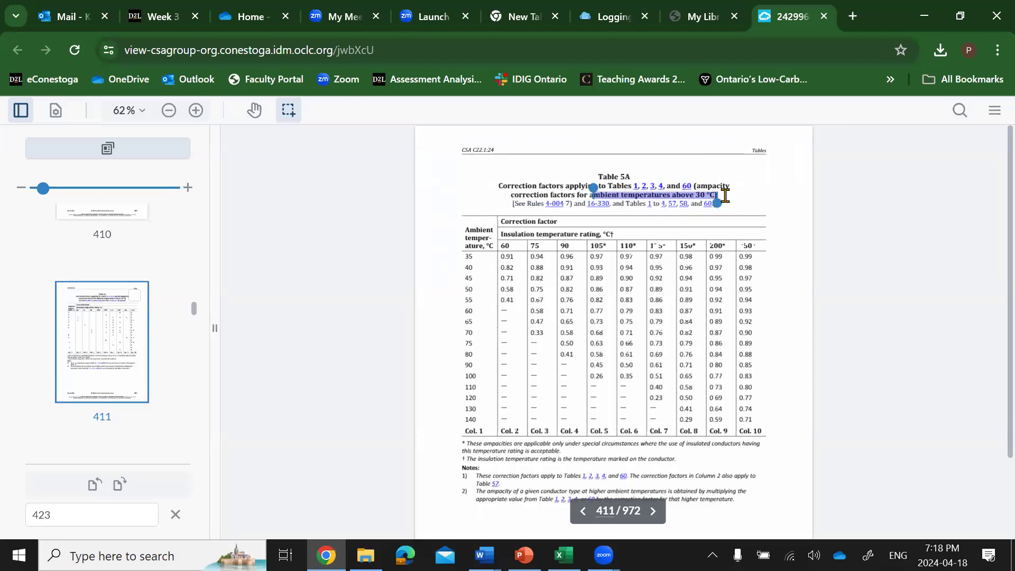
click(725, 195)
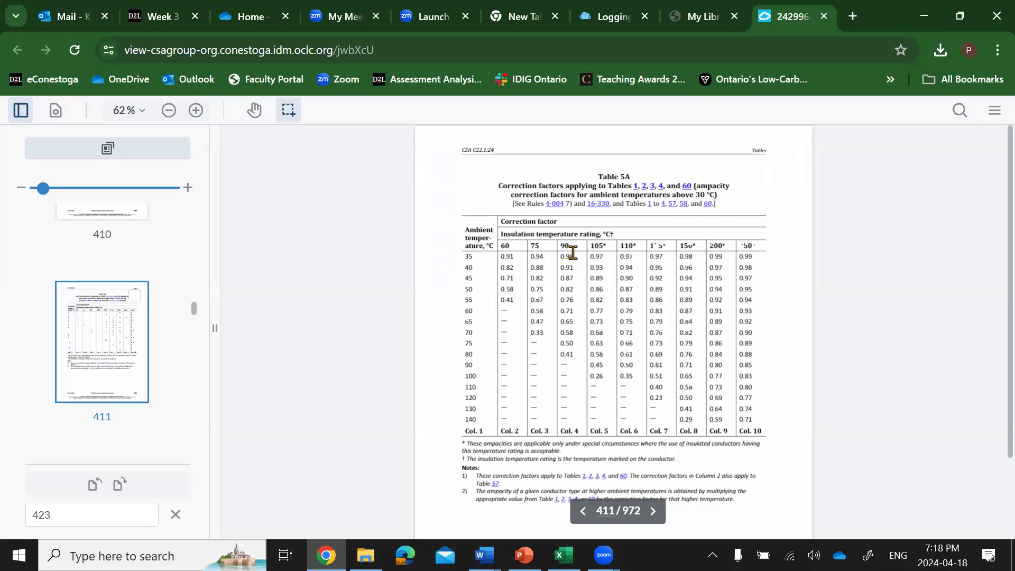
drag(560, 245, 563, 375)
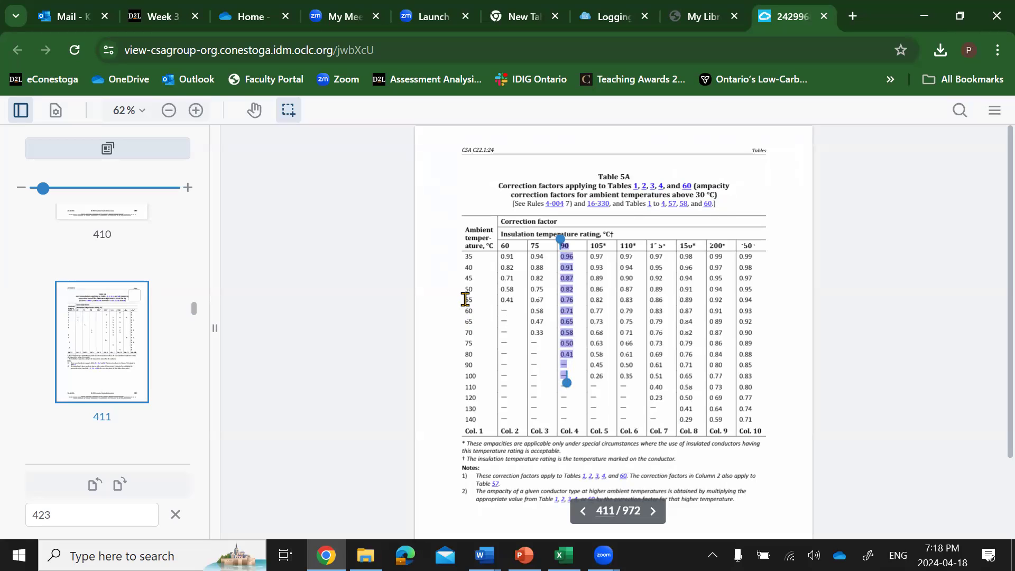
drag(464, 299, 572, 304)
click(569, 299)
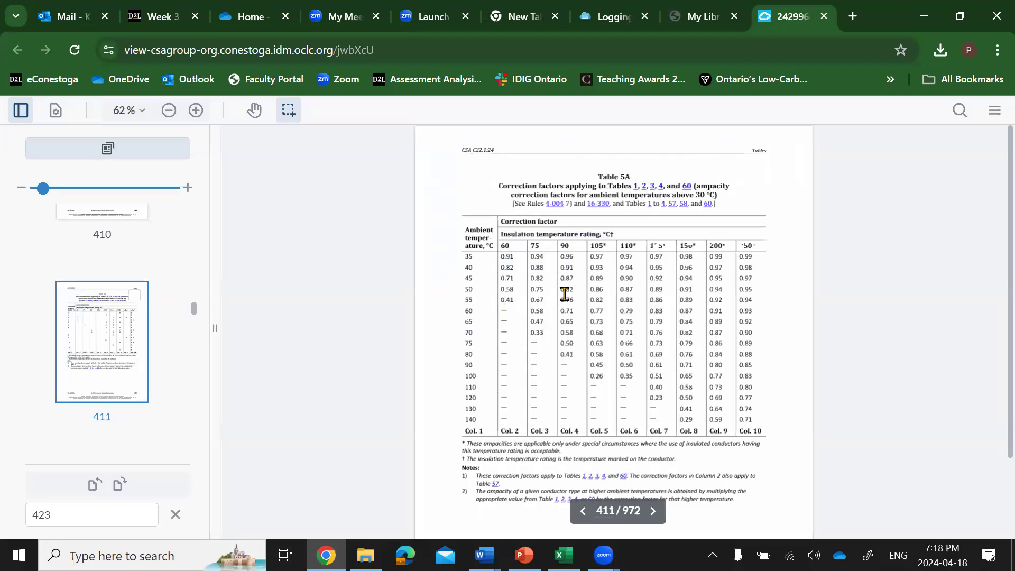
- Go to page 412 and scroll to Table 5C's 25–42 and 43-and-up rows
scroll(123, 381, down, 4)
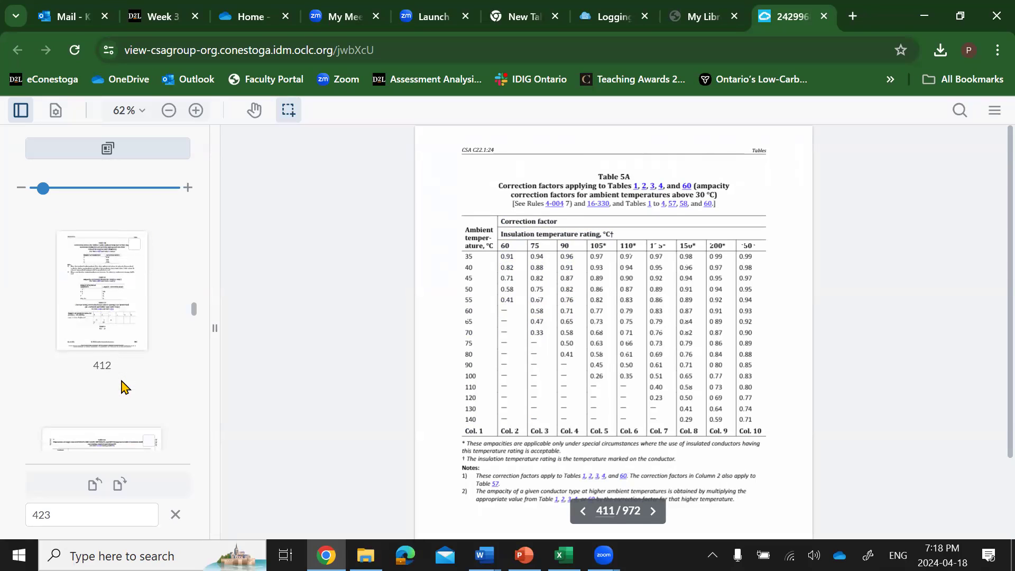
click(119, 302)
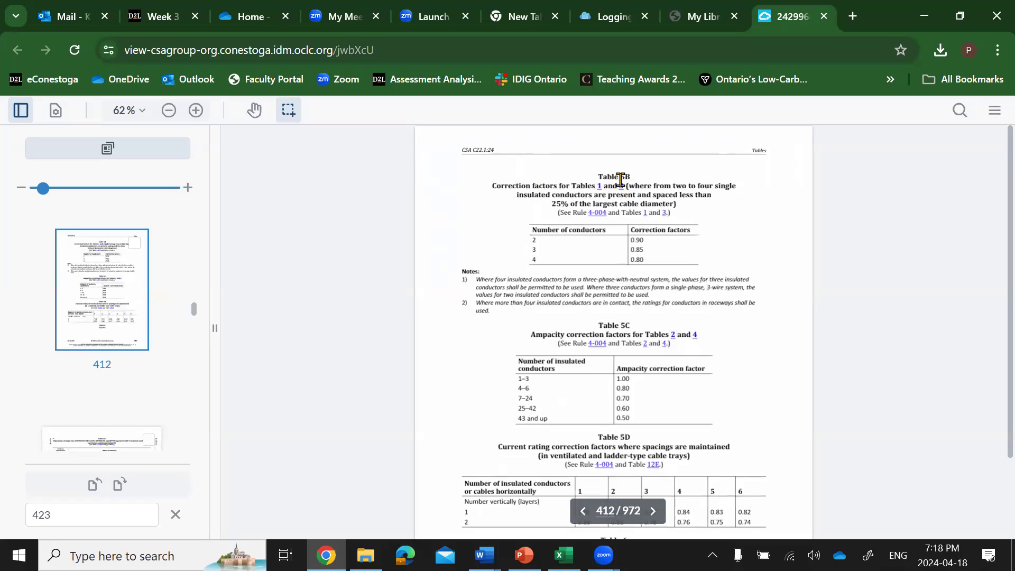
scroll(776, 413, down, 1)
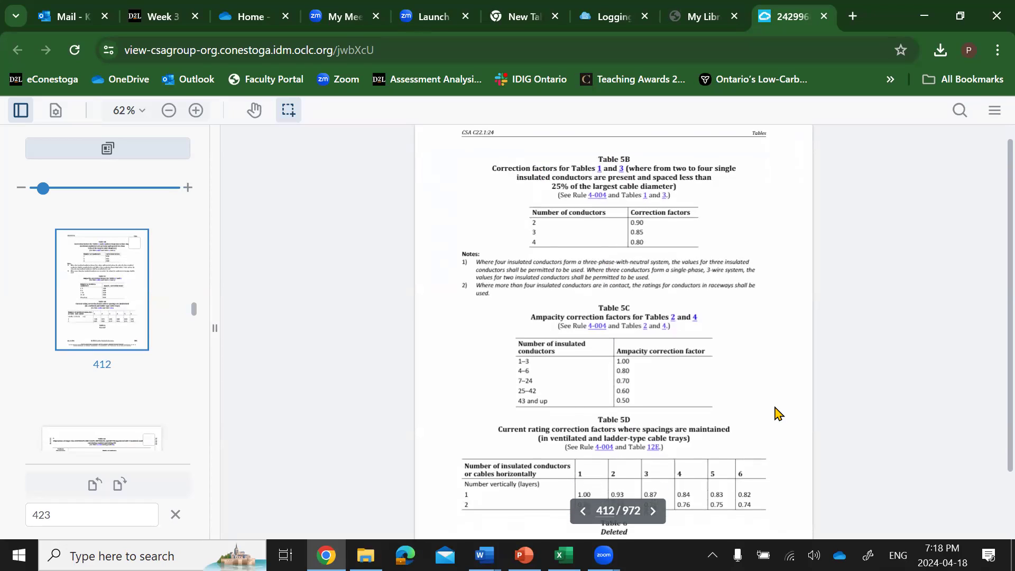
scroll(776, 413, down, 1)
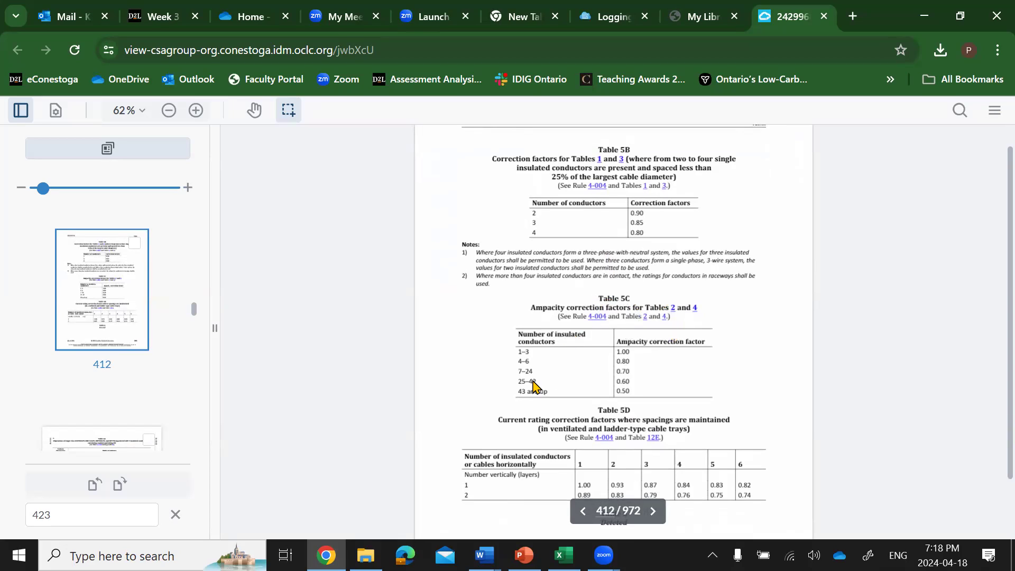
drag(533, 388, 529, 393)
click(536, 386)
- Highlight the 0.60 factor in Table 5C, then return to the Excel workbook
drag(629, 384, 617, 385)
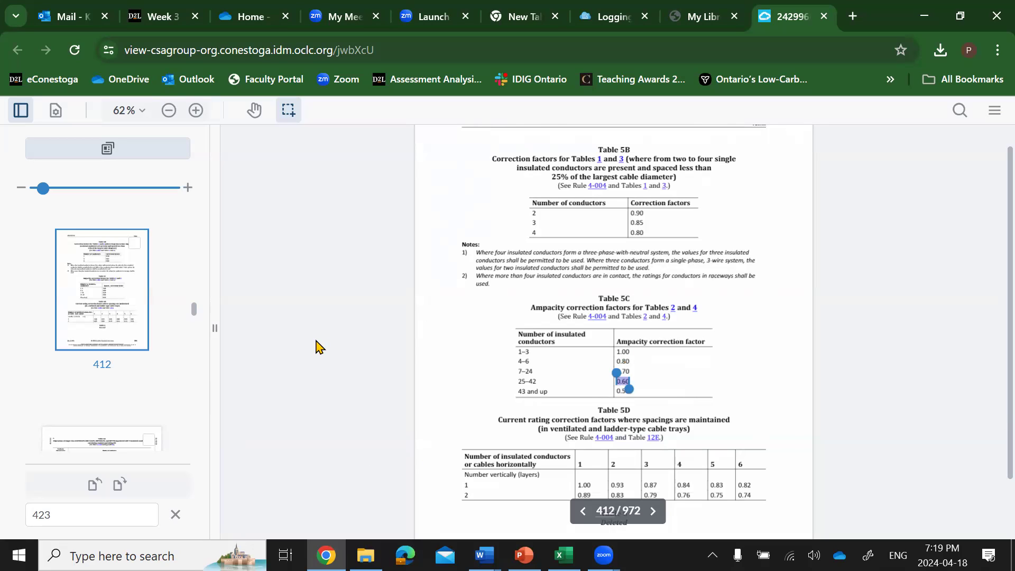
click(501, 342)
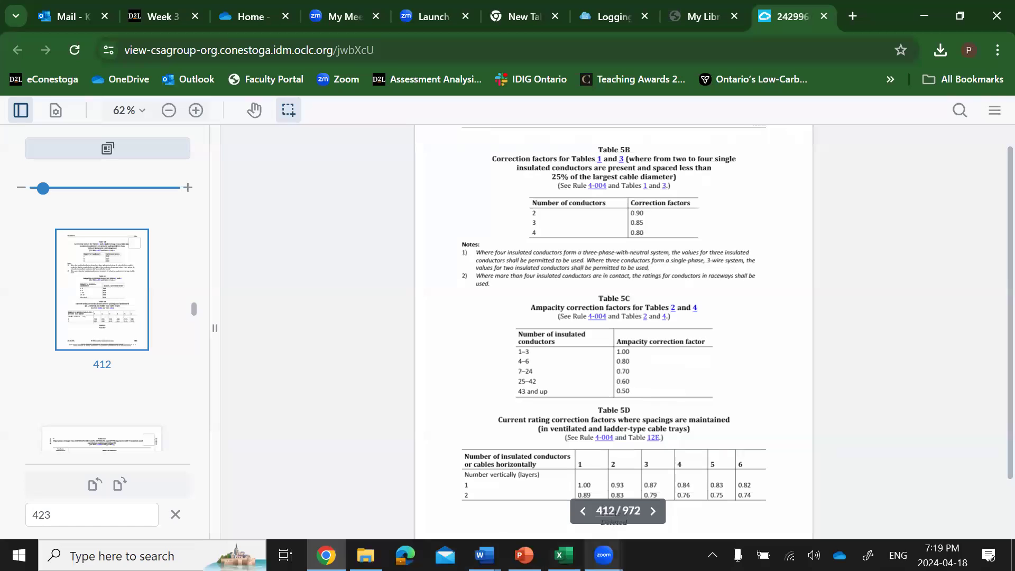
click(564, 556)
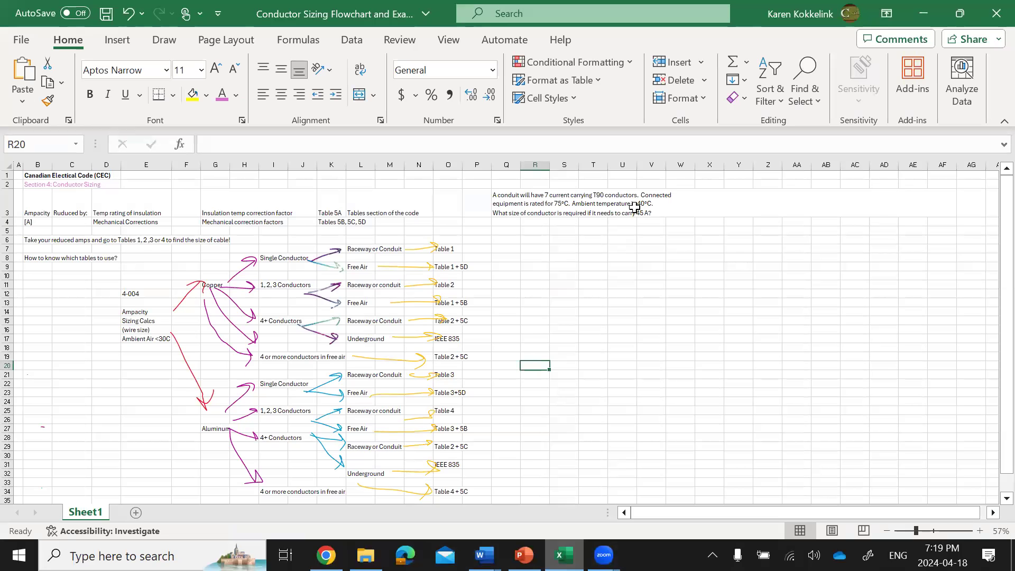
click(513, 214)
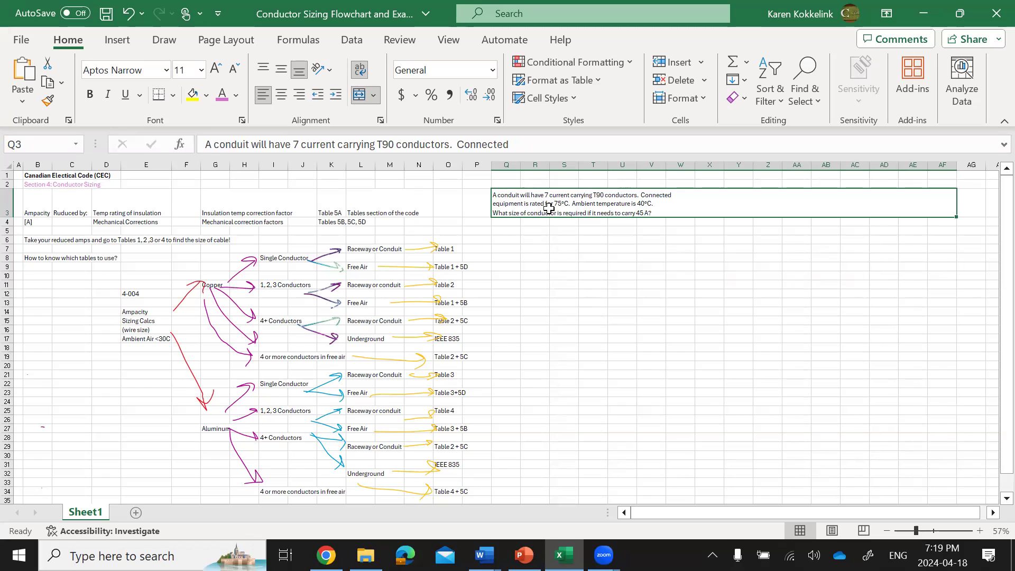
click(512, 241)
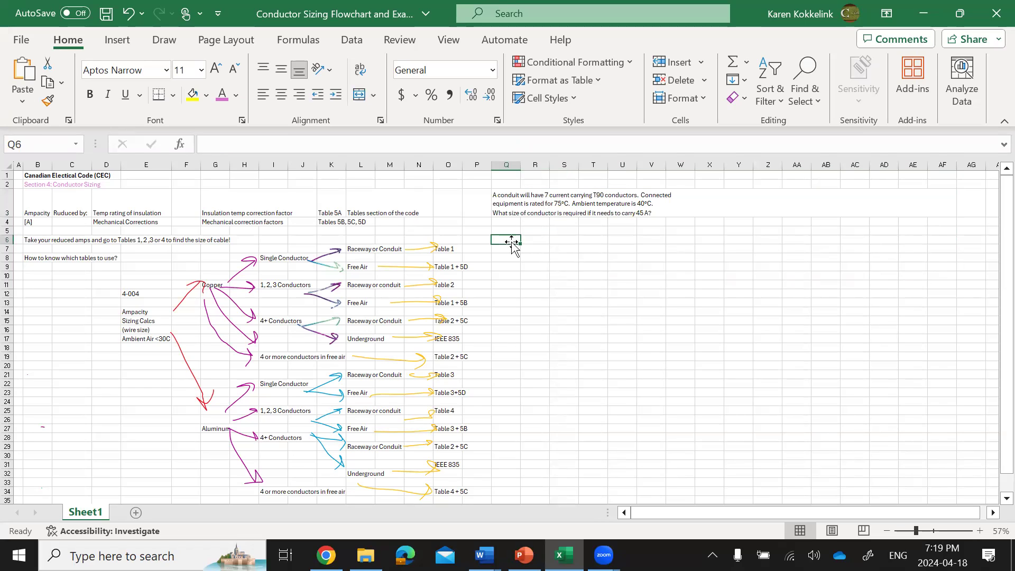
- Enter 'Original AMPS' in cell Q6
shift+click(596, 282)
text(r)
click(660, 303)
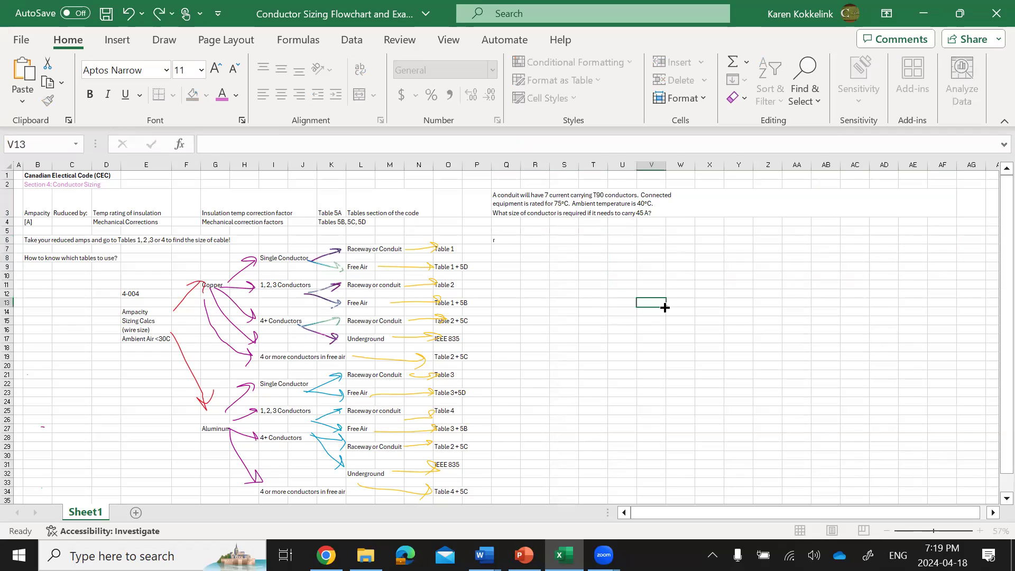
click(517, 239)
text(Ori)
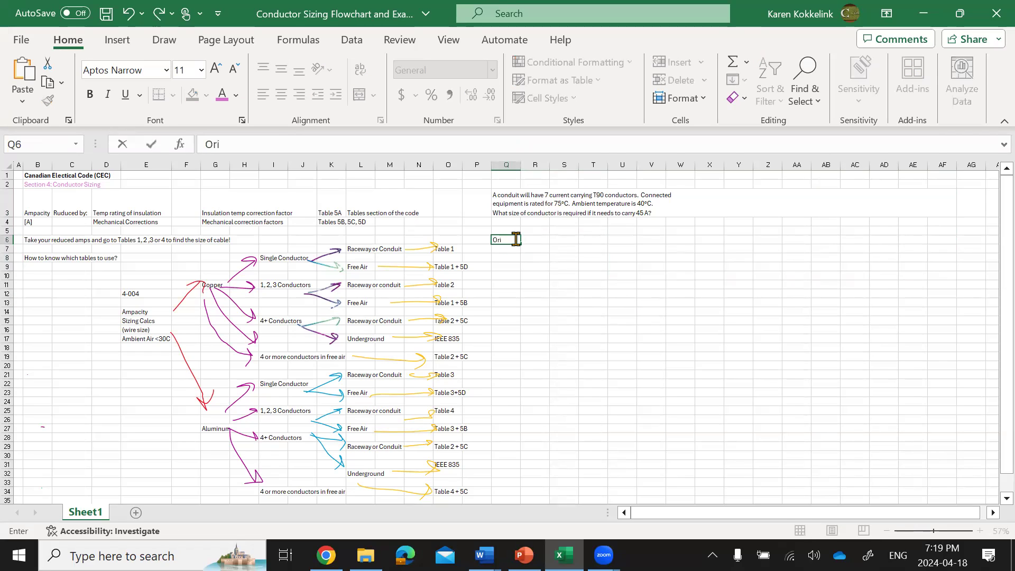
text(ginal Amps)
key(BackSpace)
key(BackSpace)
key(BackSpace)
text(MPS)
key(Return)
- Enter 'divided by' in cell S6
click(516, 238)
key(Right)
key(Right)
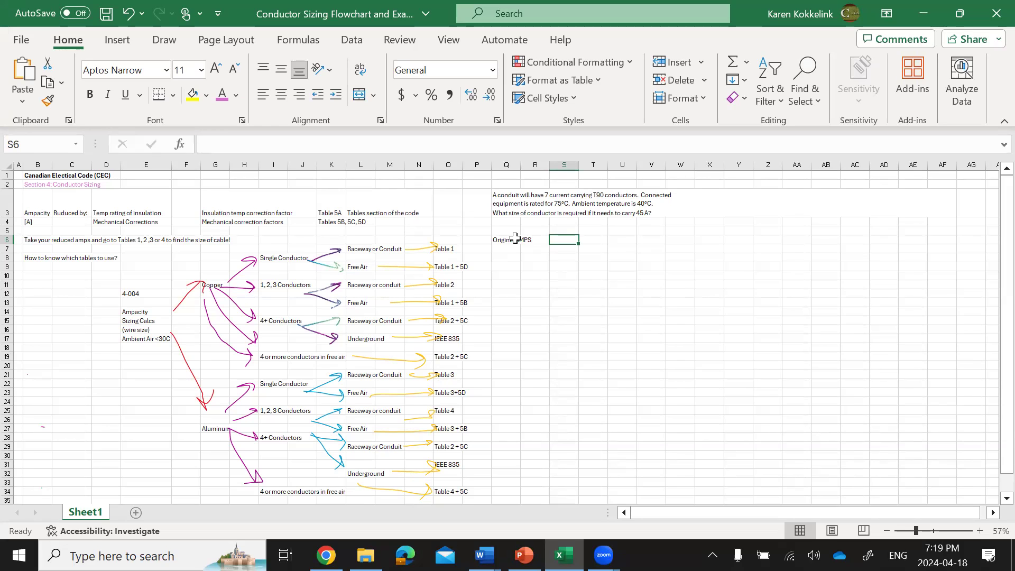
key(alt)
key(Escape)
text(divided)
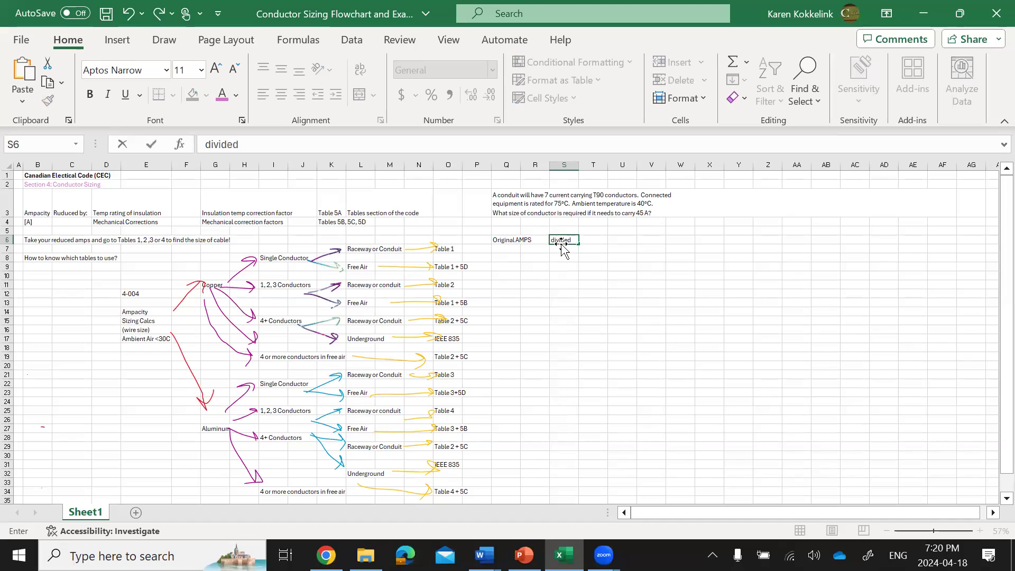
text( by)
key(ctrl+Return)
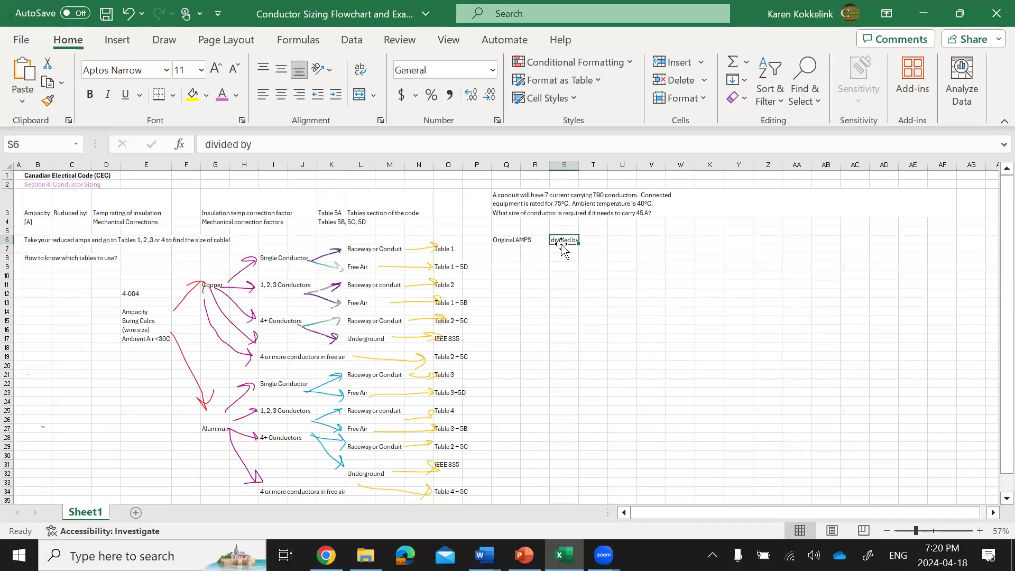
- Enter 'Insuilation Factor' in U6 and 'divided by' in X6, moving on to Z6
key(Right)
key(Right)
key(Left)
key(Right)
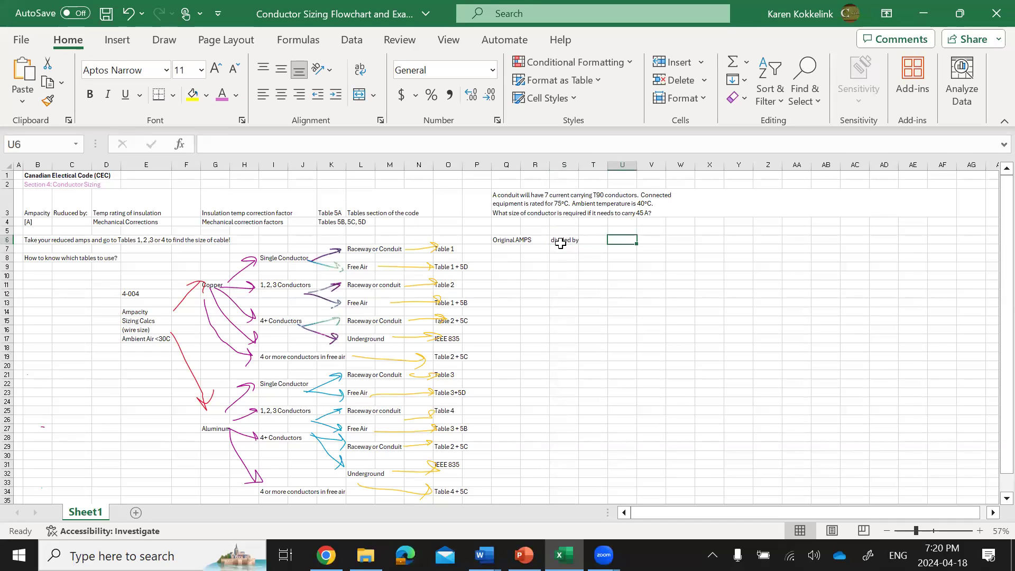
text(In)
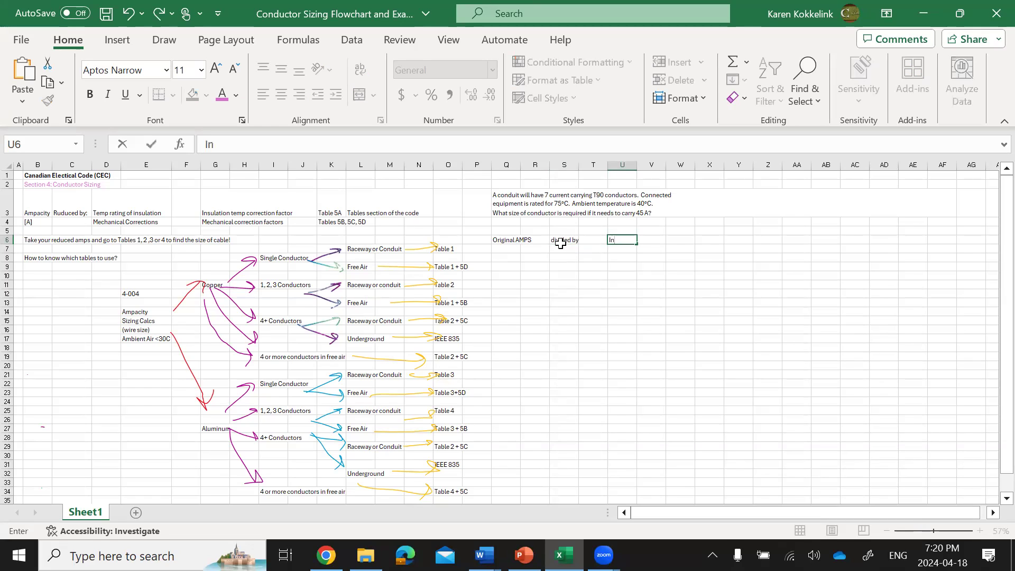
text(suilation Factor)
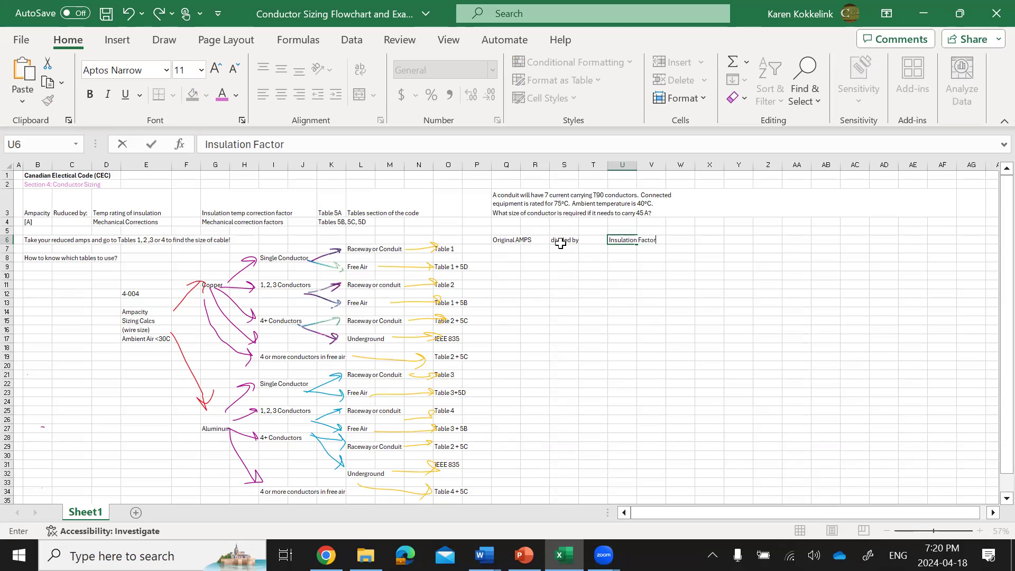
key(Tab)
key(Tab)
key(Tab)
text(d)
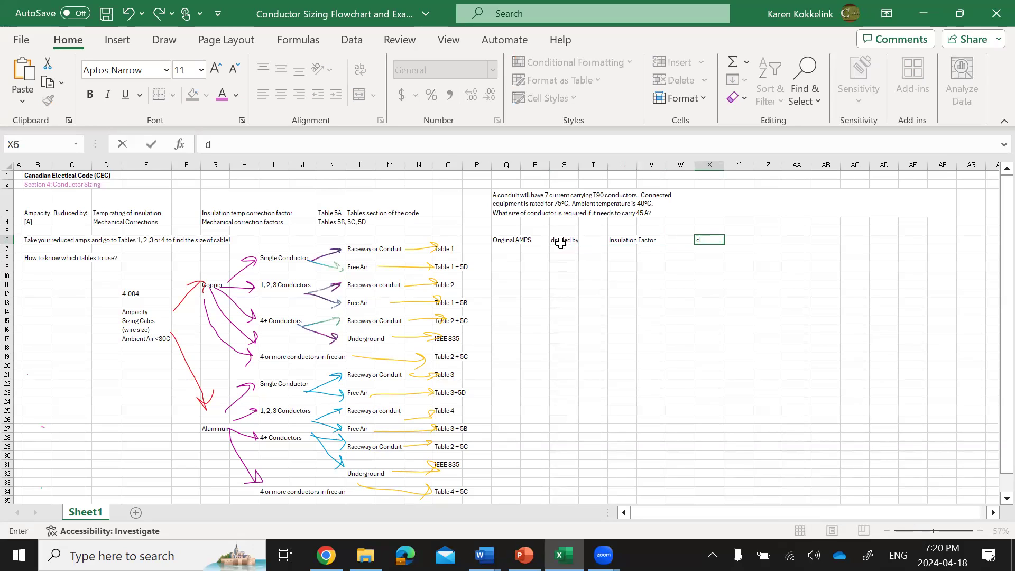
text(ivided by)
key(Tab)
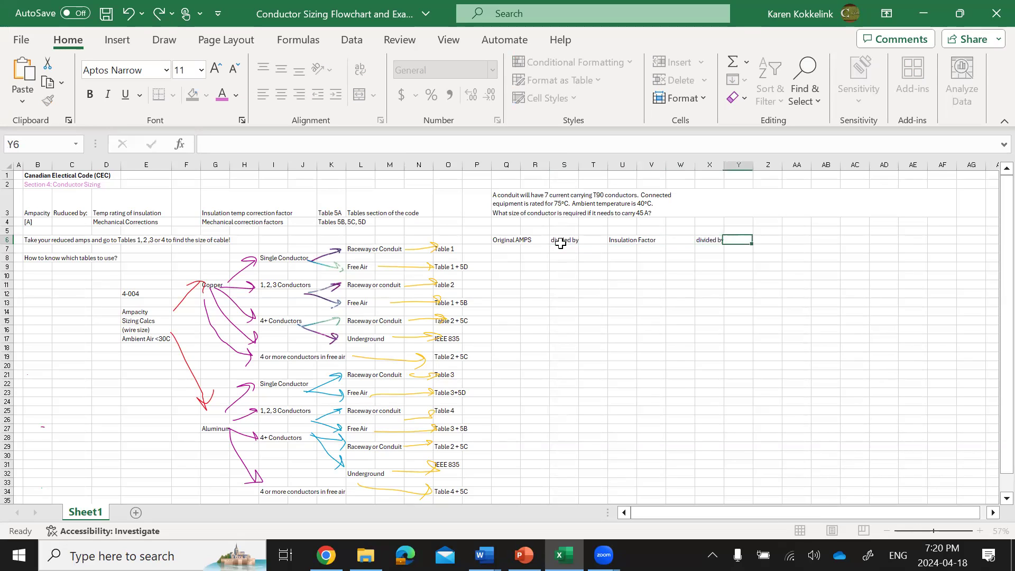
key(Tab)
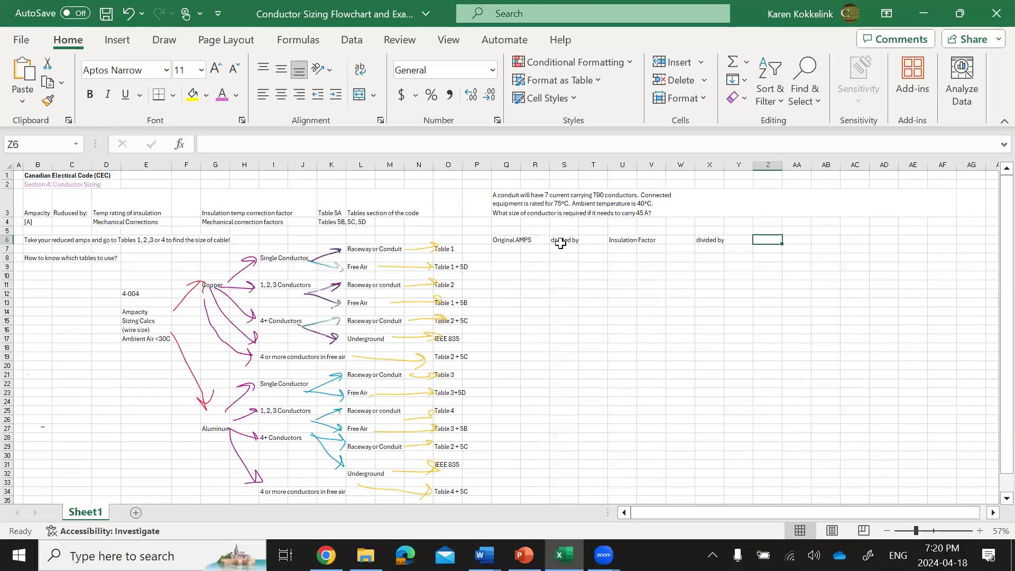
- Check the Table 5C factors in Chrome, then type 'Mechanical Factor.' in Z6
key(alt+Tab)
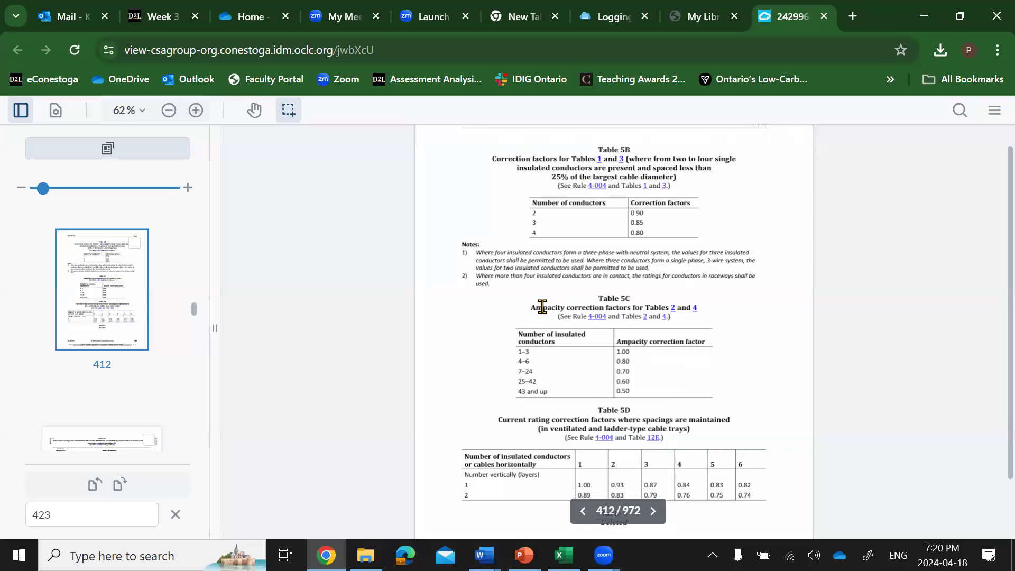
drag(534, 307, 671, 362)
click(668, 358)
key(alt+Tab)
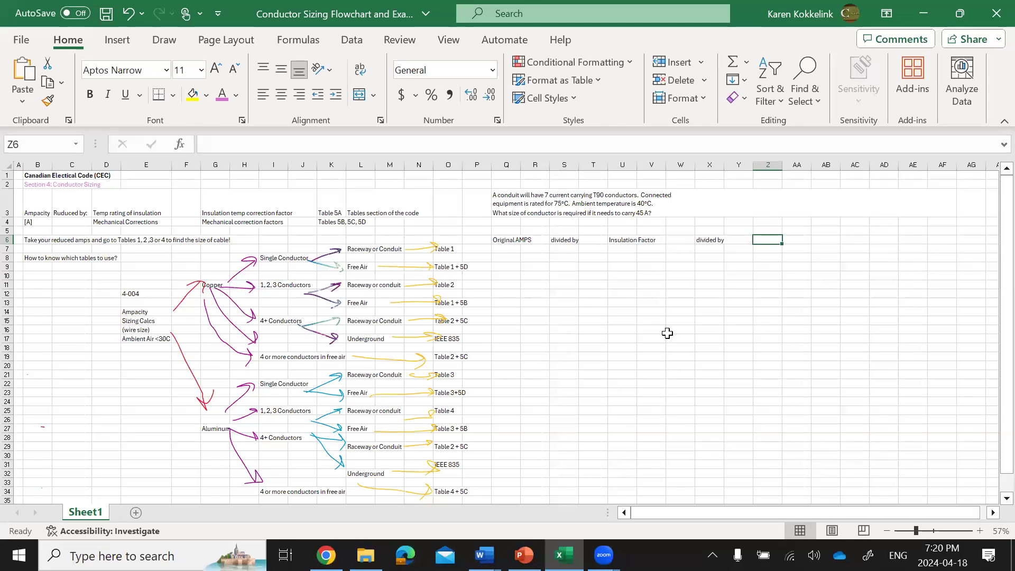
text(Me)
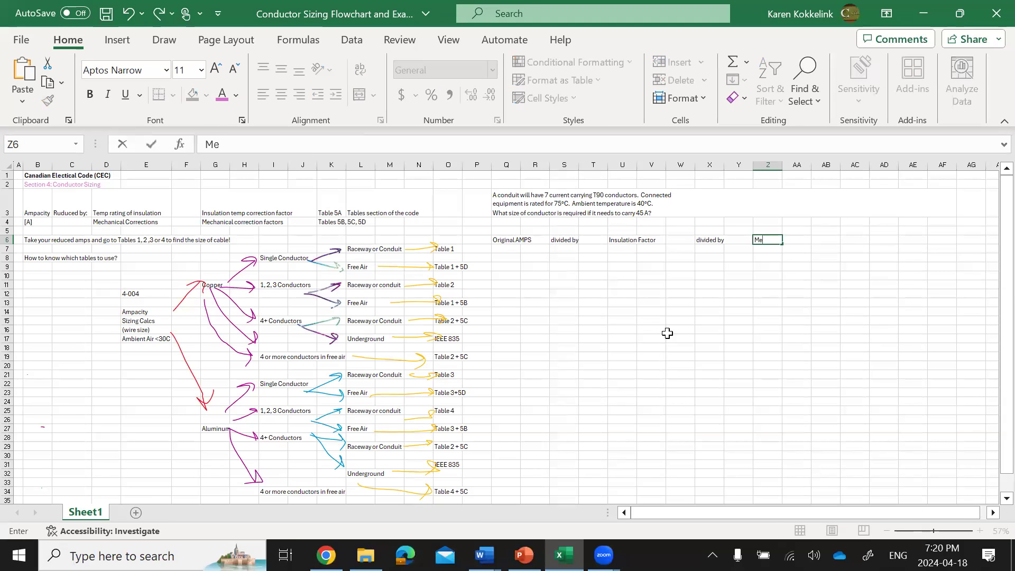
text(chanical F)
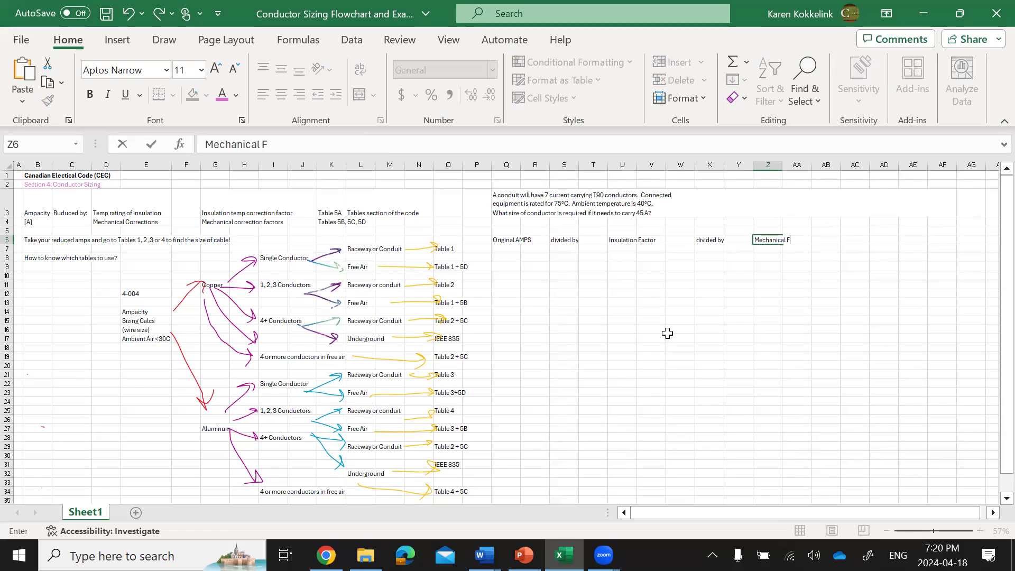
text(actor.)
- With the blue pen, ink brackets and division slashes around the row-6 terms
click(164, 40)
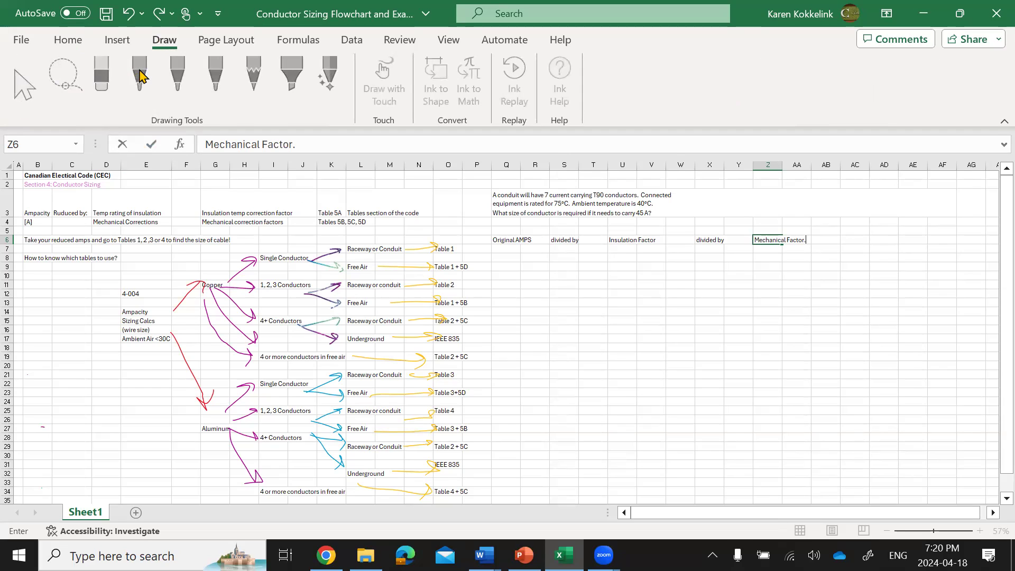
click(560, 330)
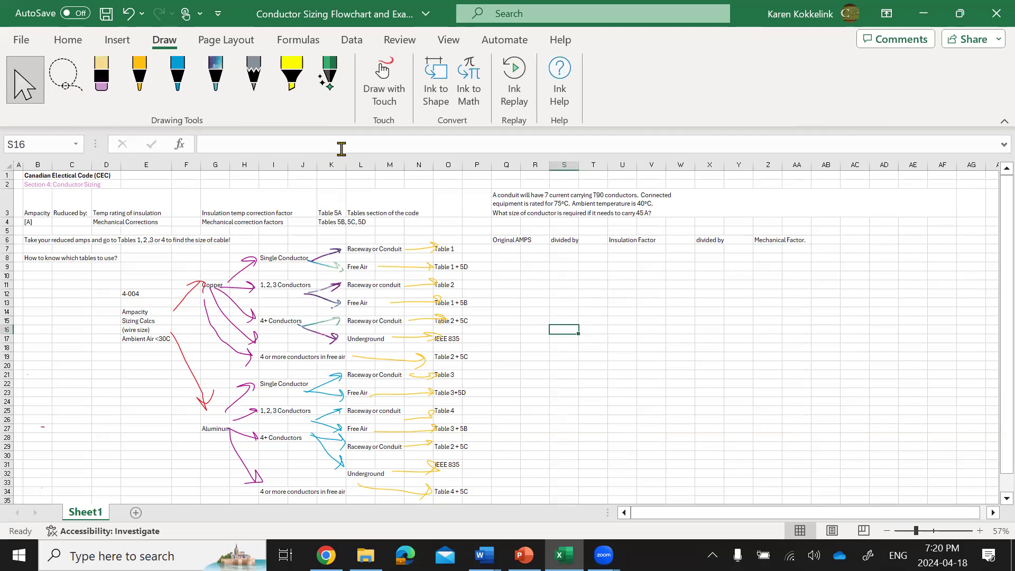
click(182, 81)
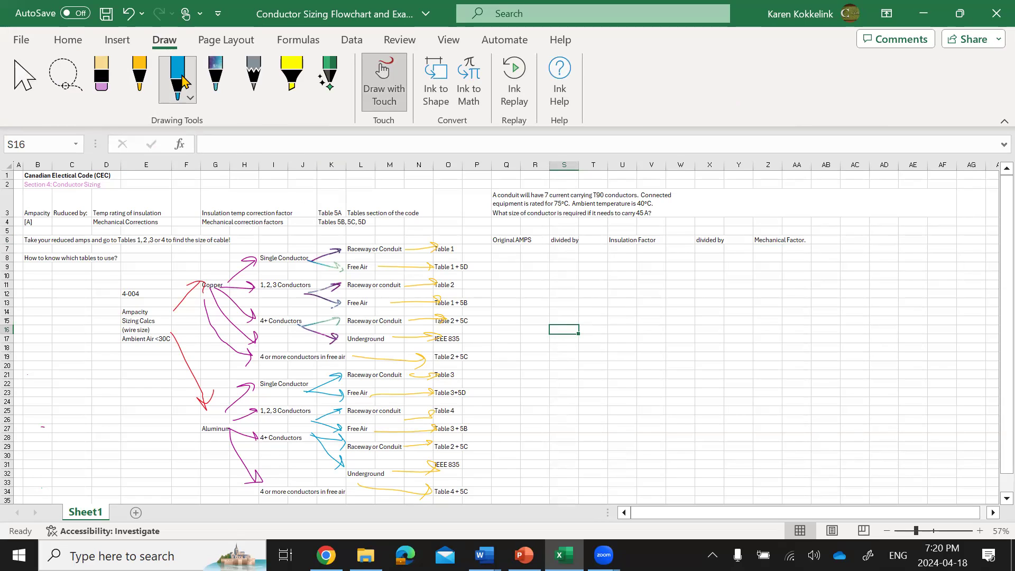
drag(495, 225, 485, 254)
drag(531, 224, 543, 257)
mouse_move(557, 264)
mouse_down()
mouse_move(596, 222)
mouse_move(599, 255)
mouse_up()
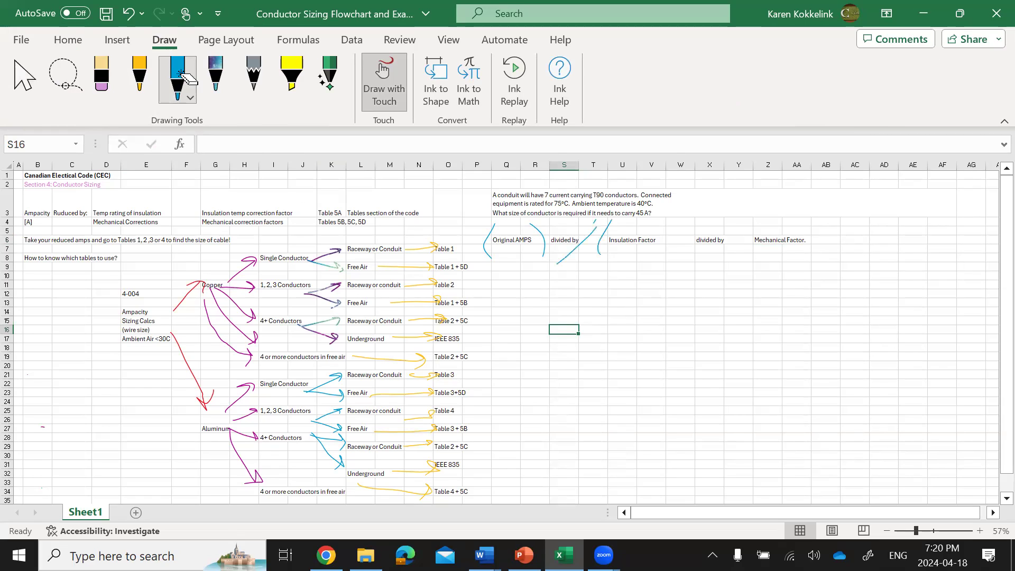
mouse_move(662, 219)
mouse_down()
mouse_move(662, 255)
mouse_move(739, 216)
mouse_move(748, 254)
mouse_up()
drag(815, 219, 813, 259)
- Handwrite 45 under Original AMPS and begin a one-over fraction after it
drag(477, 285, 493, 285)
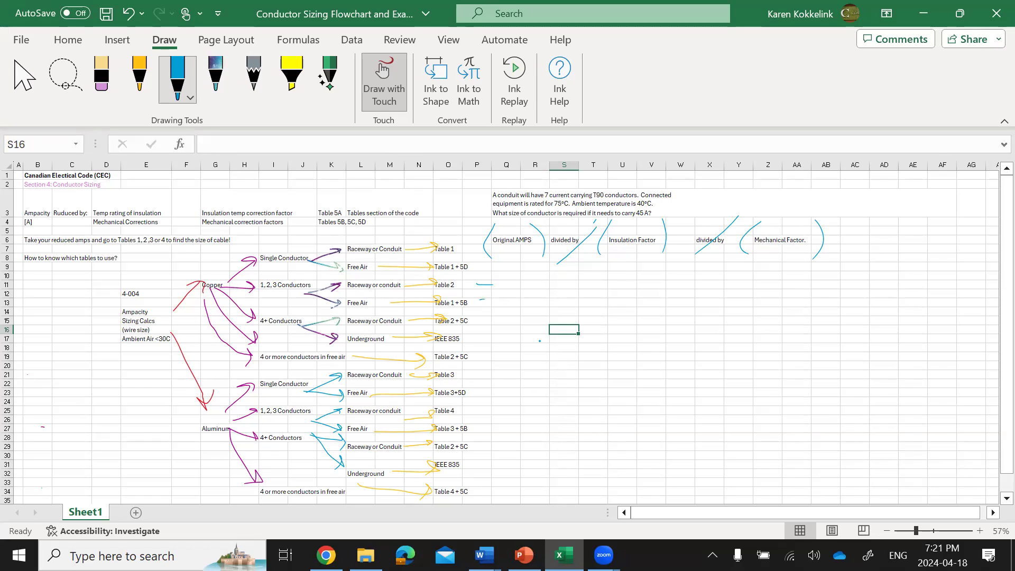
drag(512, 266, 520, 308)
mouse_move(533, 276)
mouse_down()
mouse_move(535, 306)
mouse_move(548, 275)
mouse_move(562, 310)
mouse_up()
mouse_move(593, 256)
mouse_down()
mouse_move(593, 271)
mouse_move(621, 283)
mouse_up()
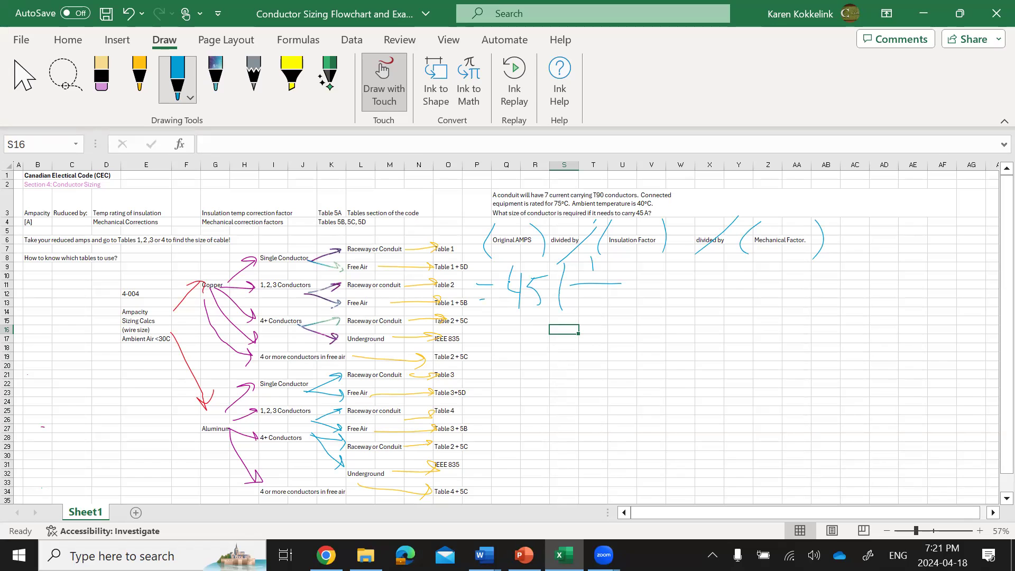
key(alt+Tab)
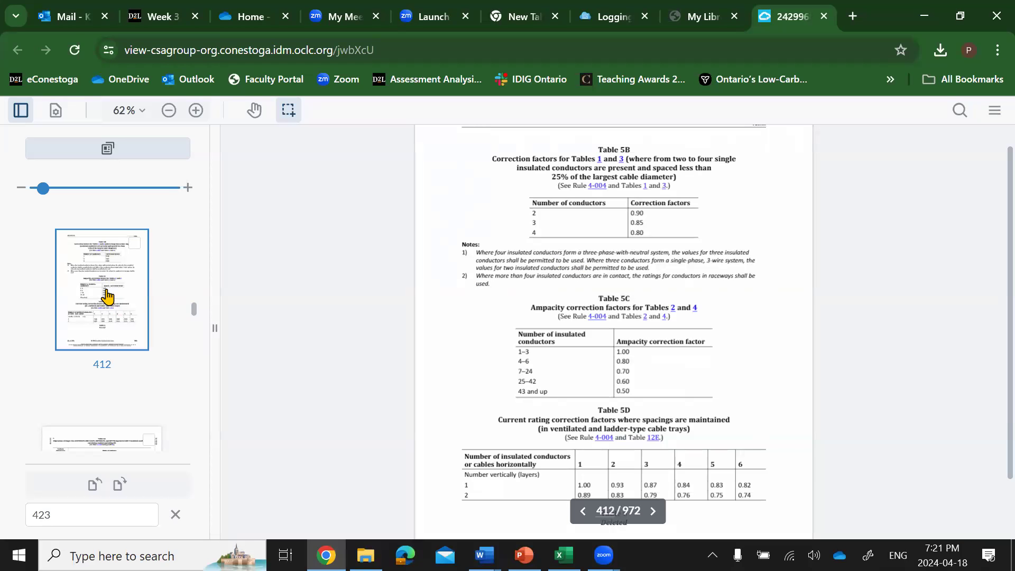
- On page 411, circle Table 5A's 90 °C column and 40 °C row marking the 0.91 factor
scroll(98, 338, up, 3)
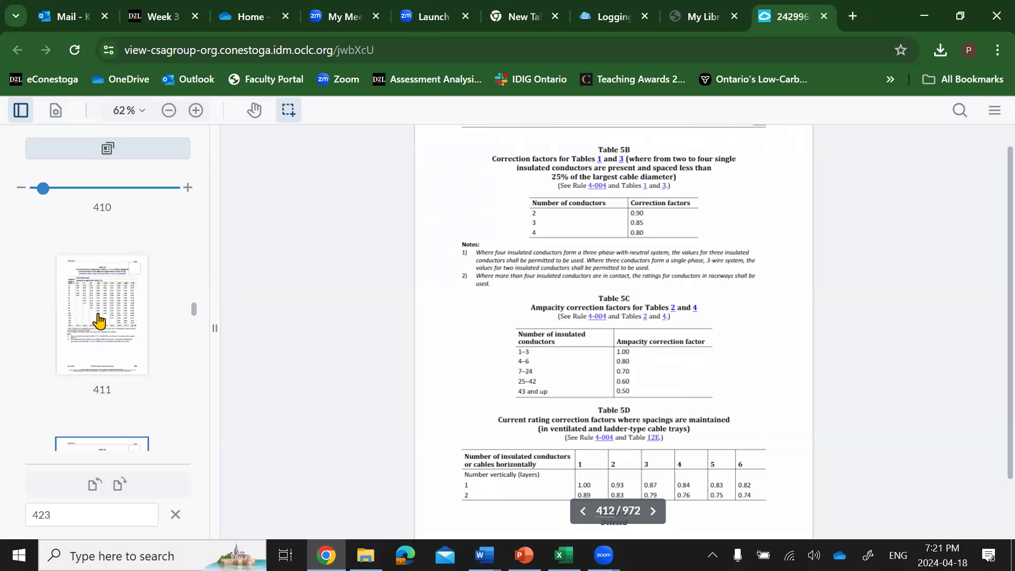
click(100, 319)
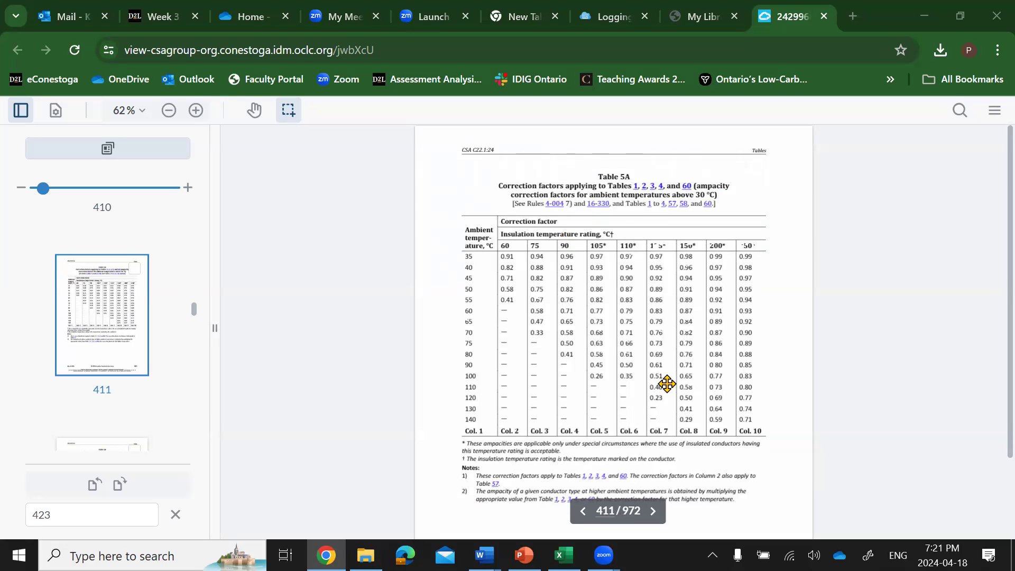
mouse_move(559, 403)
mouse_down()
mouse_move(574, 210)
mouse_move(584, 389)
mouse_move(564, 396)
mouse_up()
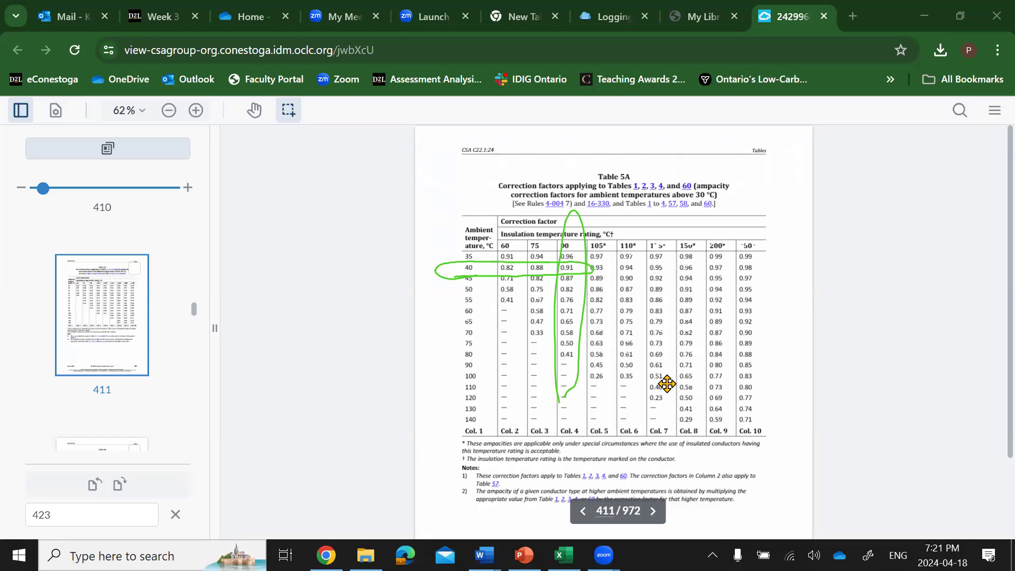
key(alt+Tab)
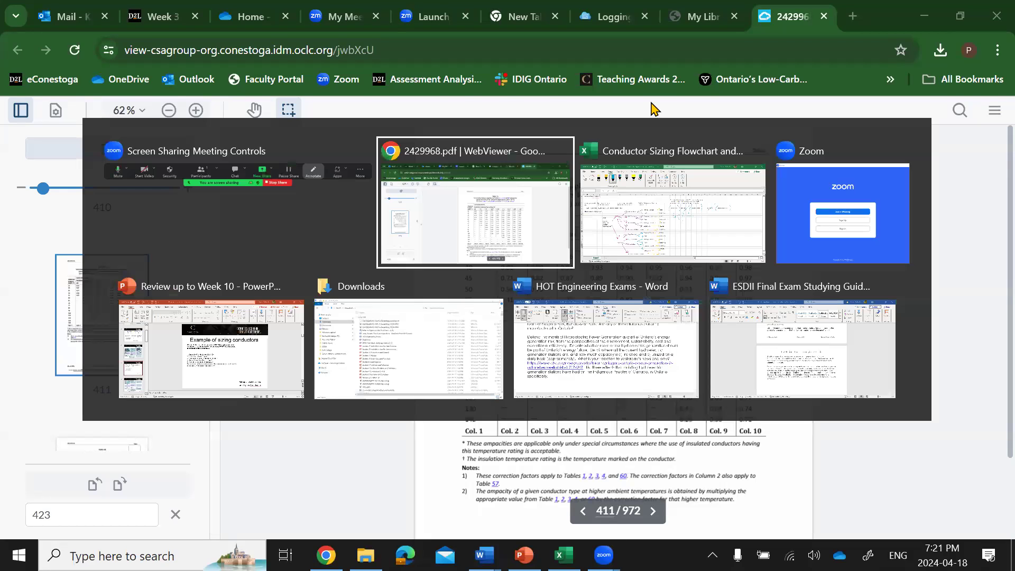
- In Excel, ink a second empty ( 1/— ) bracket beside the first factor
key(alt+Tab)
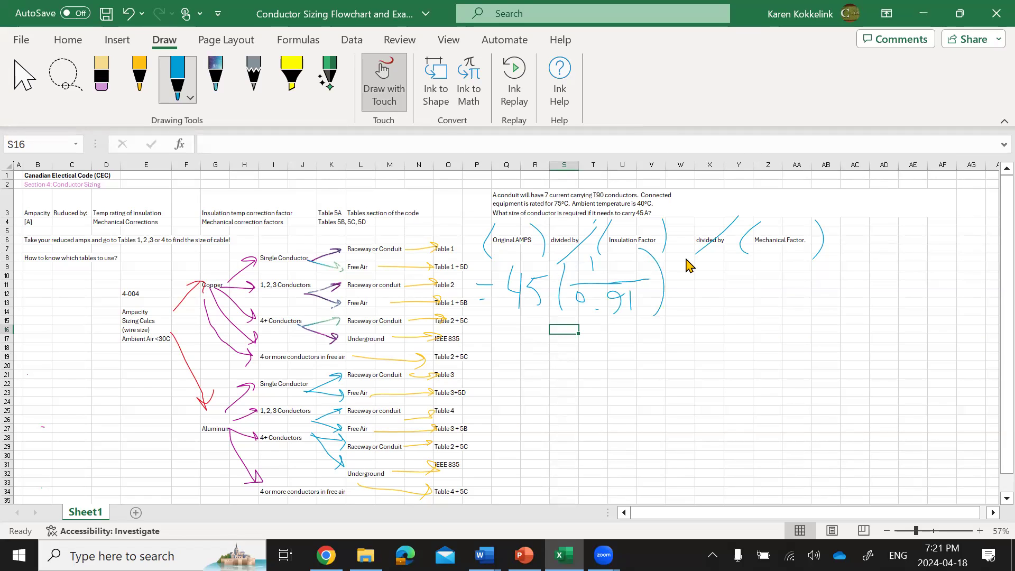
drag(680, 255, 685, 319)
drag(780, 254, 781, 320)
mouse_move(728, 257)
mouse_down()
mouse_move(729, 274)
mouse_move(760, 285)
mouse_up()
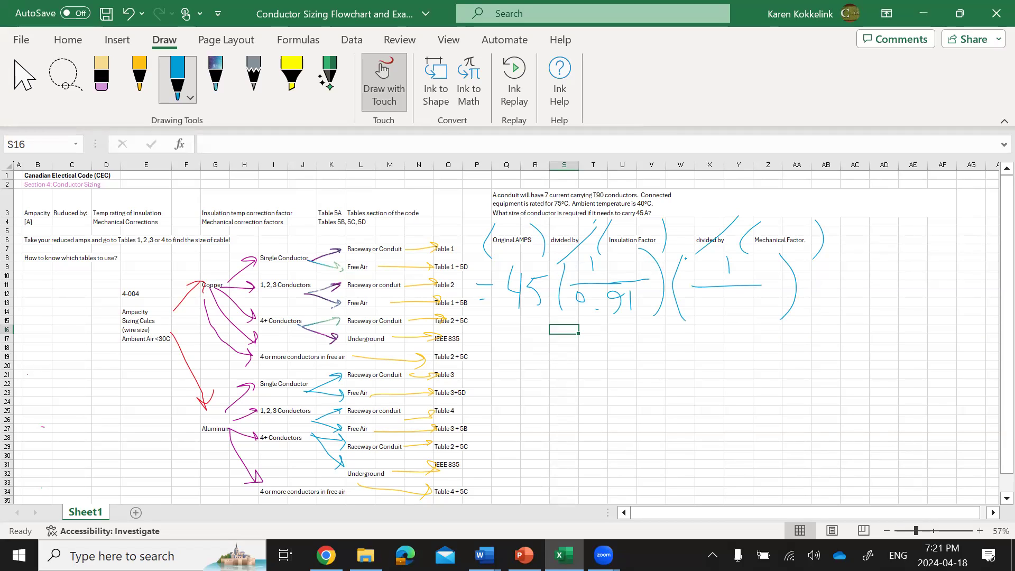
key(alt+Tab)
key(Tab)
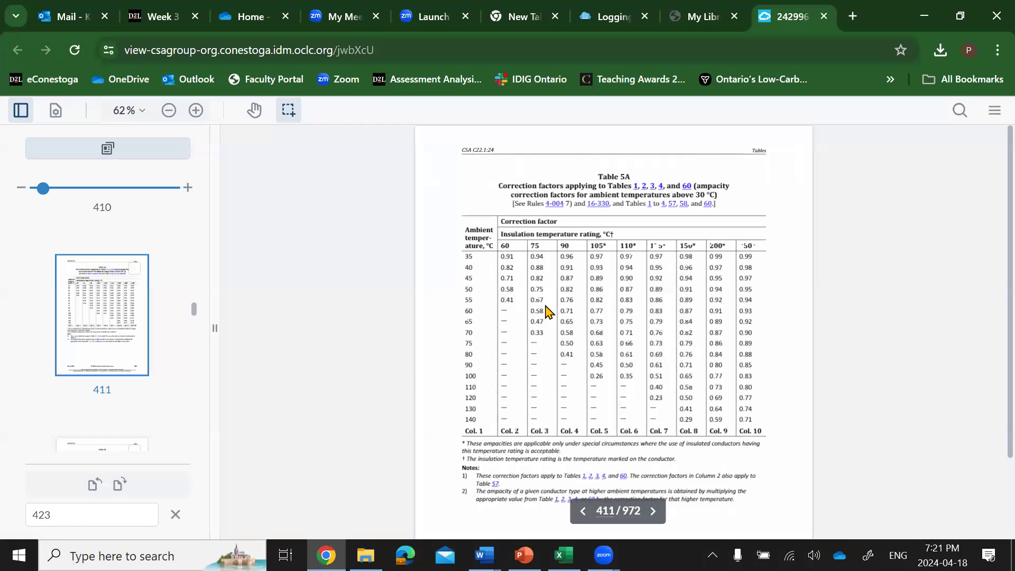
- On page 412, mark Table 5C's 0.70 factor for 7–24 conductors
scroll(61, 381, down, 3)
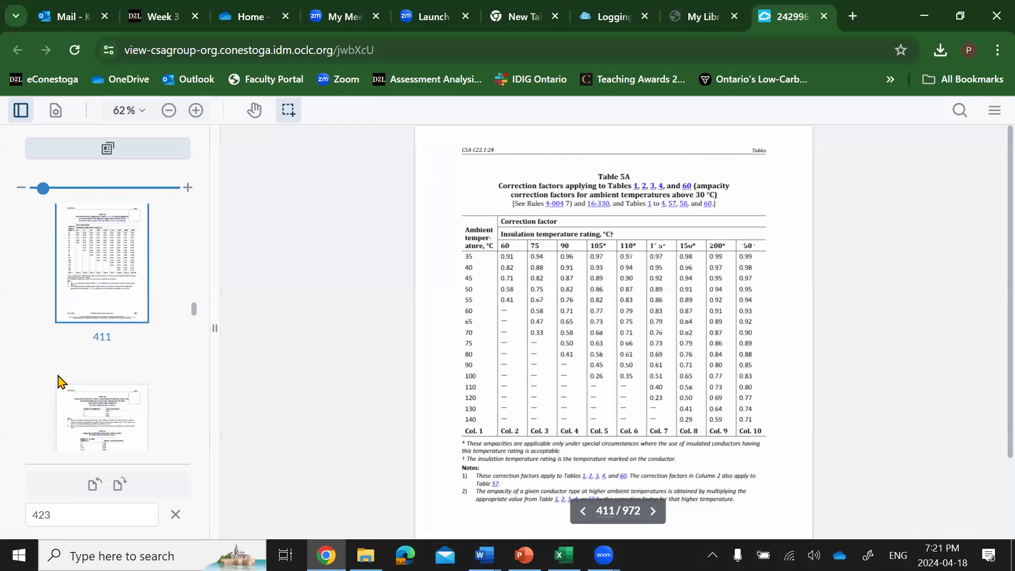
click(88, 383)
scroll(558, 312, down, 1)
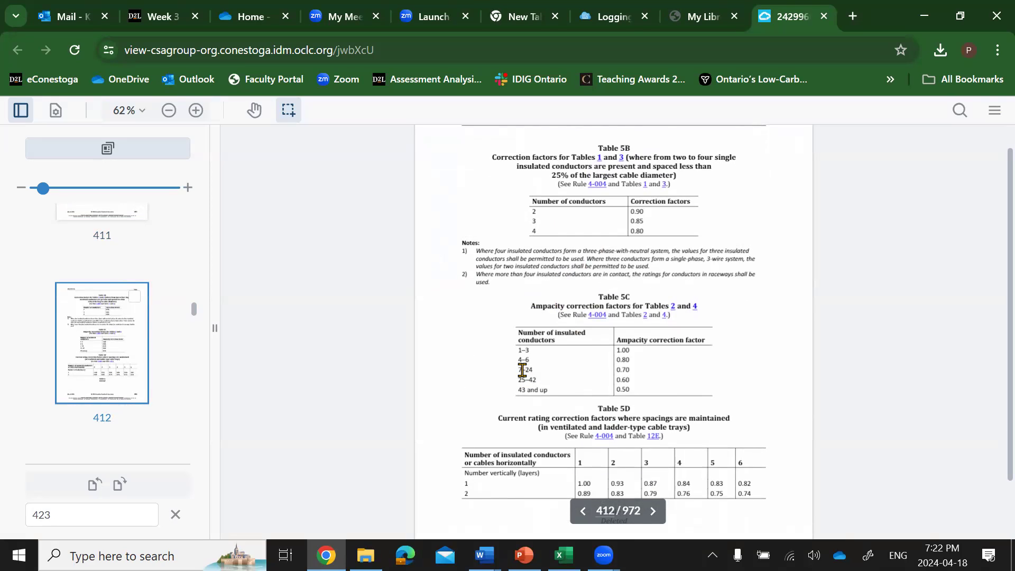
click(523, 370)
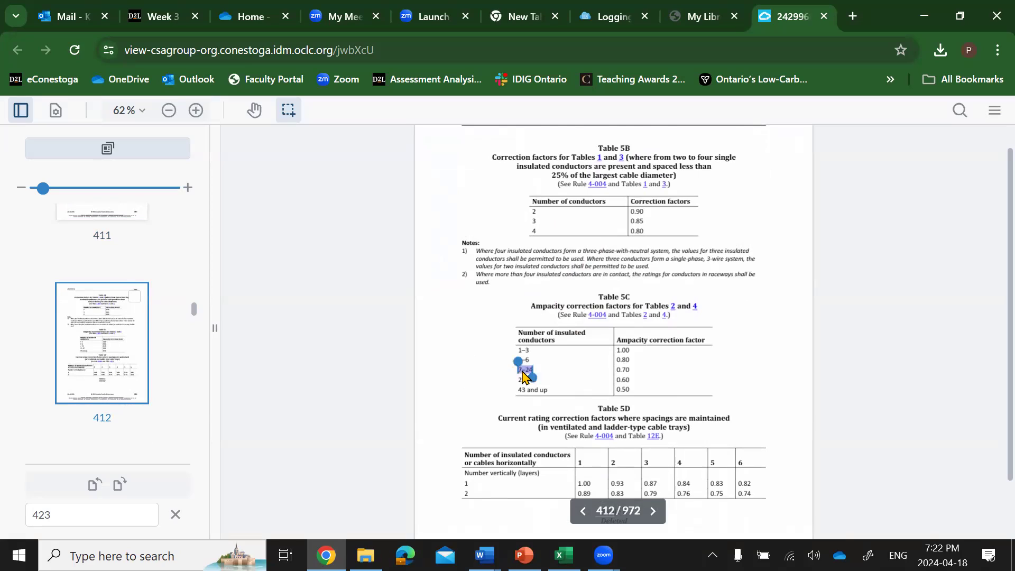
double_click(622, 372)
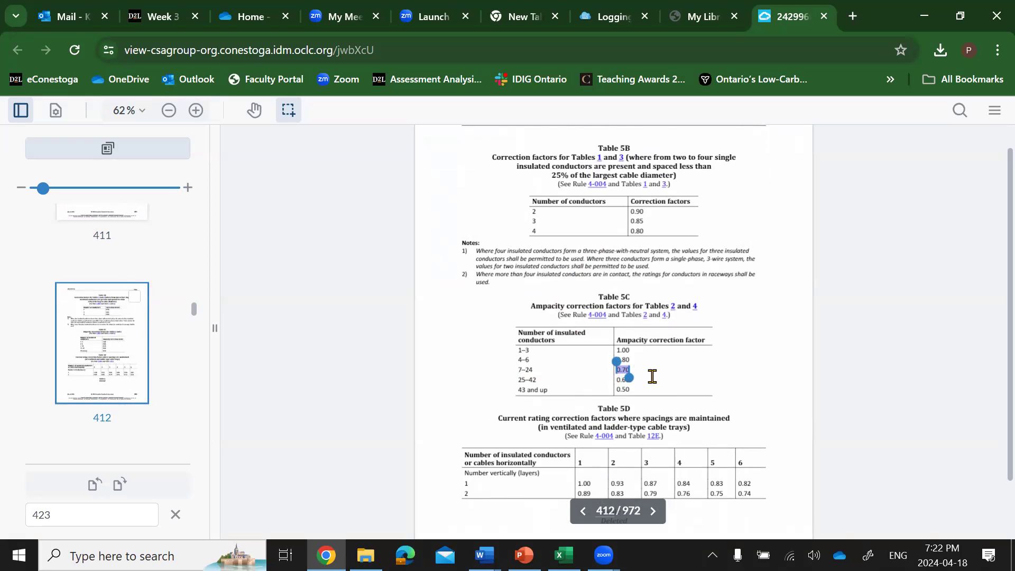
- Ink the divisor digit under the second fraction in Excel and erase the mistake
key(alt+Tab)
mouse_move(710, 292)
mouse_down()
mouse_move(704, 304)
mouse_move(753, 315)
mouse_move(765, 301)
mouse_move(706, 309)
mouse_up()
click(102, 79)
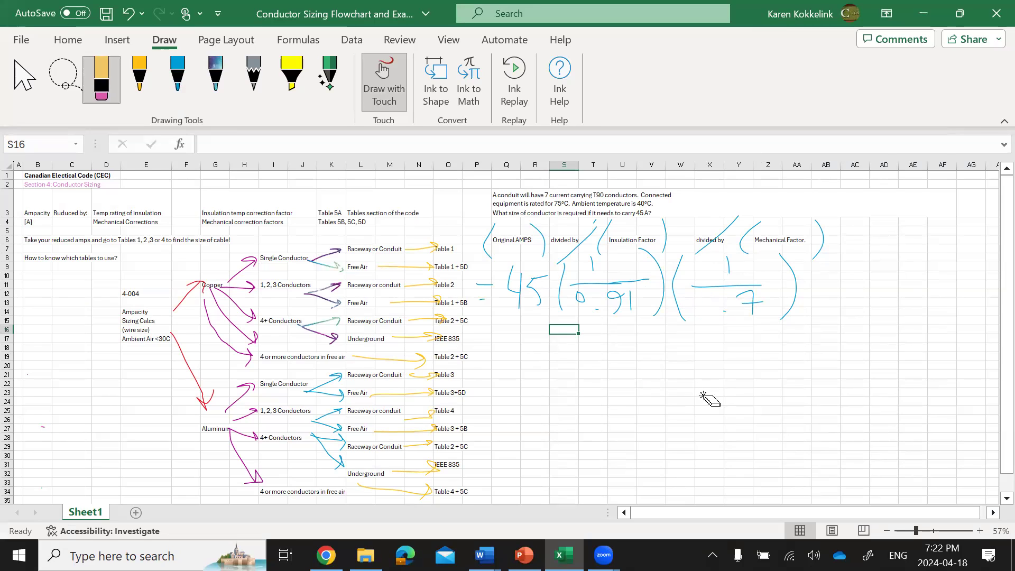
- Make the second divisor read 0.7 and add an [A] unit after the expression
click(178, 74)
drag(704, 295, 702, 297)
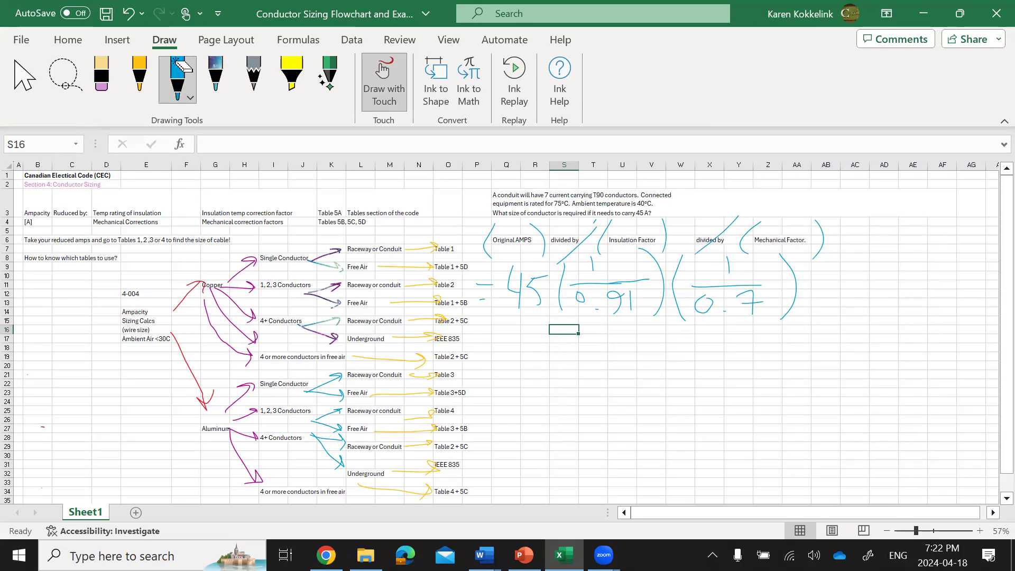
drag(837, 258, 823, 310)
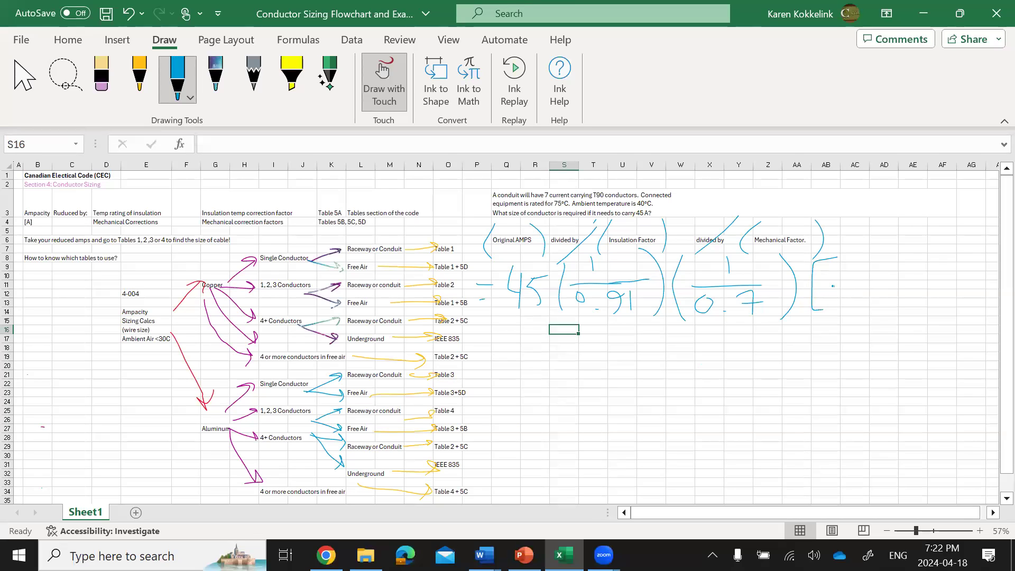
mouse_move(837, 274)
mouse_down()
mouse_move(831, 288)
mouse_move(852, 296)
mouse_up()
mouse_move(825, 293)
mouse_down()
mouse_move(845, 287)
mouse_move(849, 313)
mouse_up()
- Write = 70.6 [A] below the formula and double-underline the answer
drag(486, 348, 498, 349)
mouse_move(525, 332)
mouse_down()
mouse_move(551, 372)
mouse_move(561, 349)
mouse_up()
mouse_move(583, 338)
mouse_down()
mouse_move(576, 369)
mouse_move(588, 341)
mouse_up()
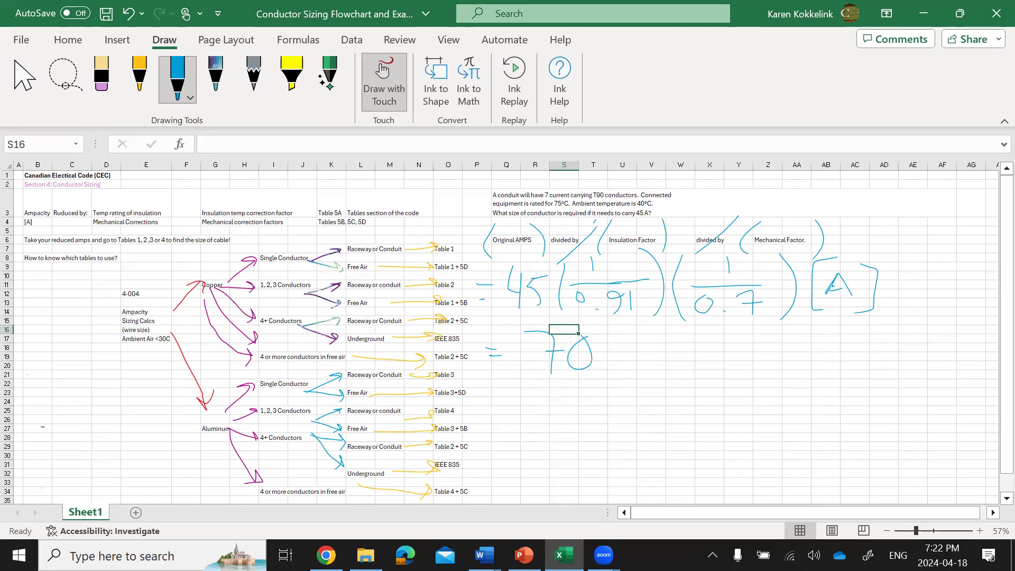
mouse_move(647, 323)
mouse_down()
mouse_move(650, 356)
mouse_move(629, 353)
mouse_up()
mouse_move(698, 332)
mouse_down()
mouse_move(675, 333)
mouse_move(683, 383)
mouse_move(698, 344)
mouse_move(720, 369)
mouse_move(710, 361)
mouse_move(734, 334)
mouse_move(722, 388)
mouse_up()
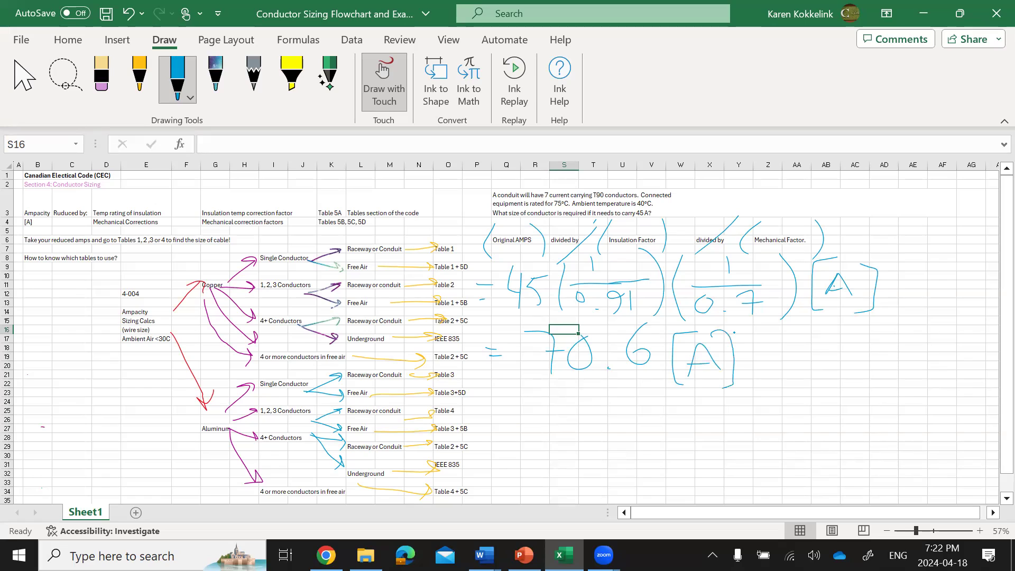
drag(531, 392, 645, 384)
drag(536, 407, 636, 393)
- Replace the erased ellipse around the flowchart with a blue circle around the 4-004 ampacity notes
mouse_move(497, 482)
mouse_down()
mouse_move(262, 484)
mouse_move(517, 344)
mouse_move(434, 502)
mouse_up()
click(106, 73)
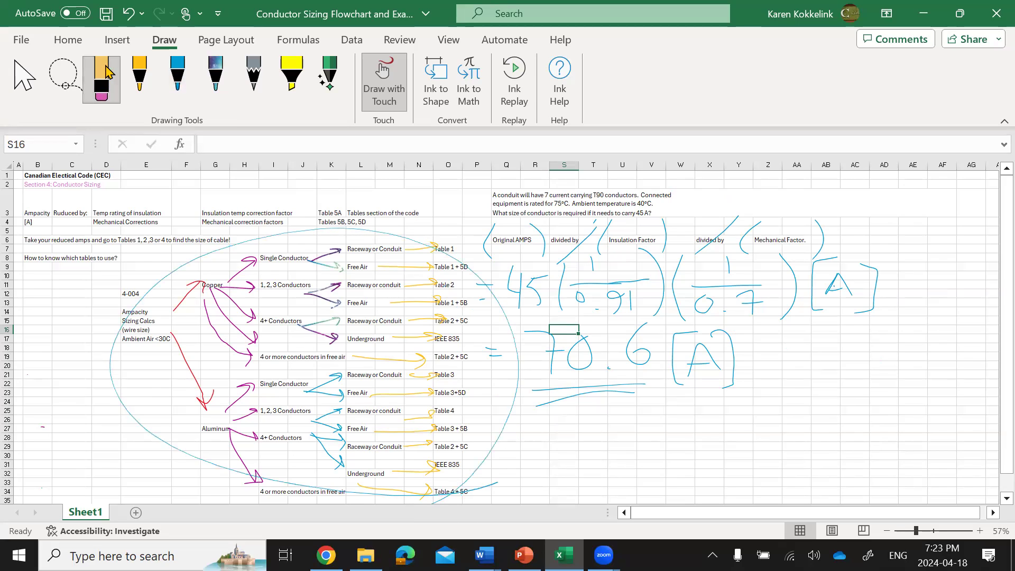
click(157, 422)
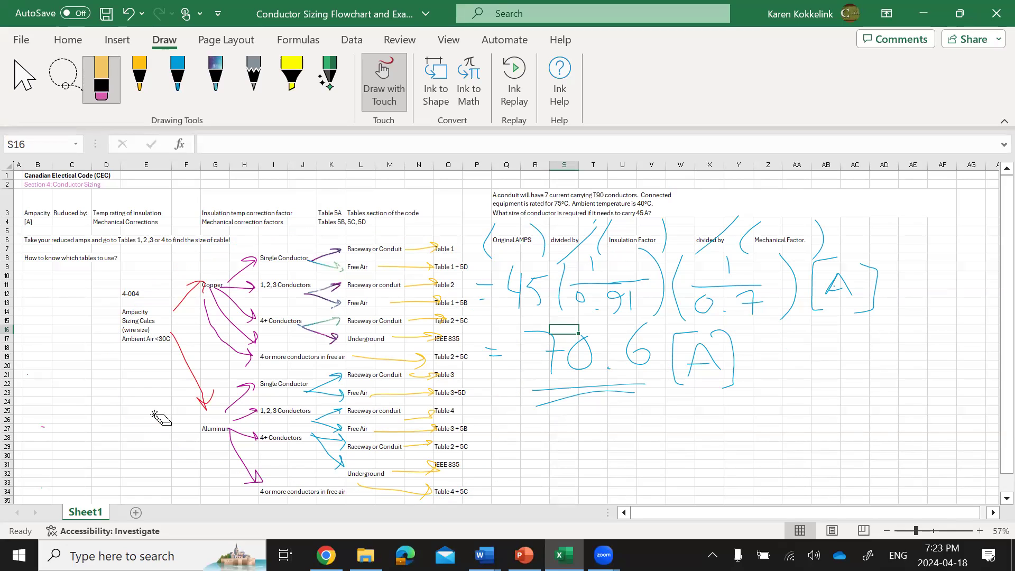
click(179, 75)
mouse_move(140, 361)
mouse_down()
mouse_move(113, 351)
mouse_move(172, 312)
mouse_move(132, 369)
mouse_up()
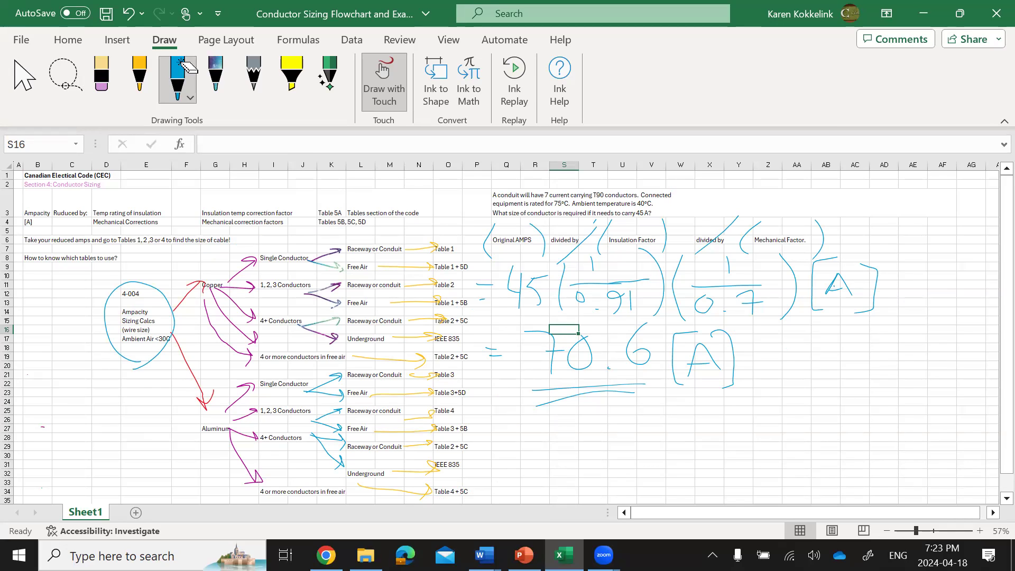
- Highlight in yellow the path from Ambient Air through Copper and 4+ Conductors to Table 2 + 5C
click(288, 77)
click(258, 199)
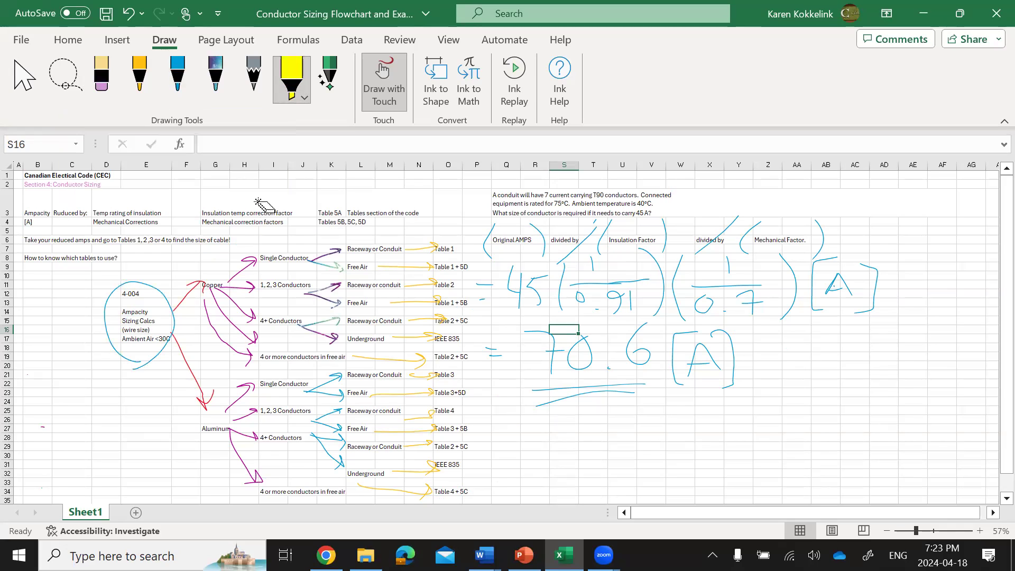
mouse_move(136, 341)
mouse_down()
mouse_move(214, 277)
mouse_move(178, 272)
mouse_move(204, 319)
mouse_up()
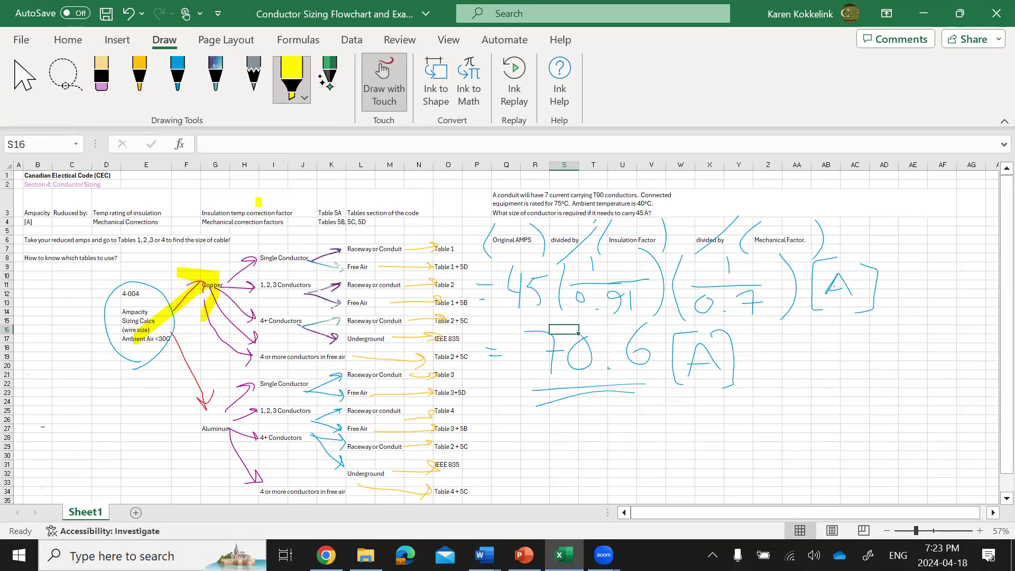
drag(257, 250, 276, 327)
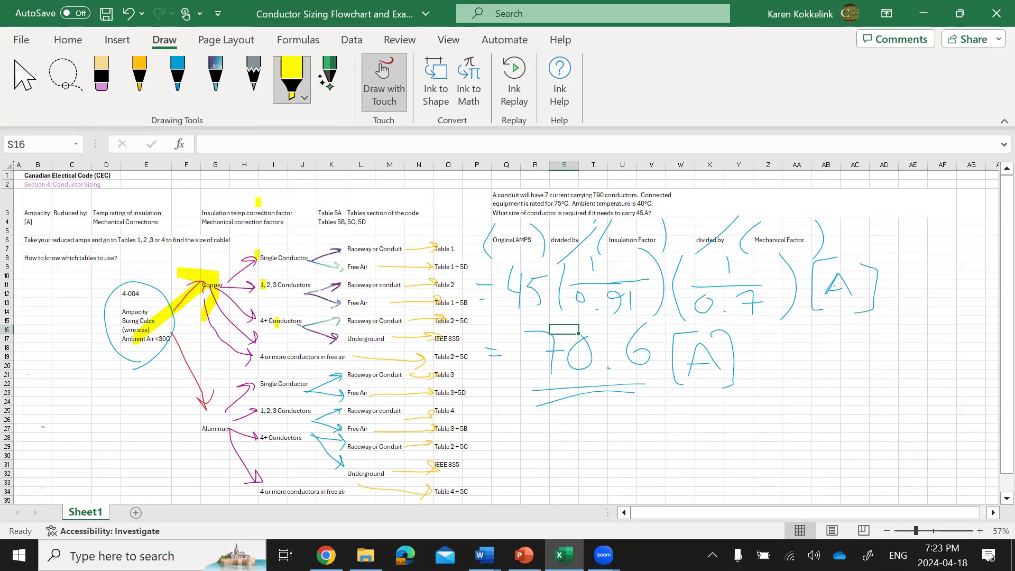
mouse_move(218, 288)
mouse_down()
mouse_move(248, 316)
mouse_move(309, 314)
mouse_up()
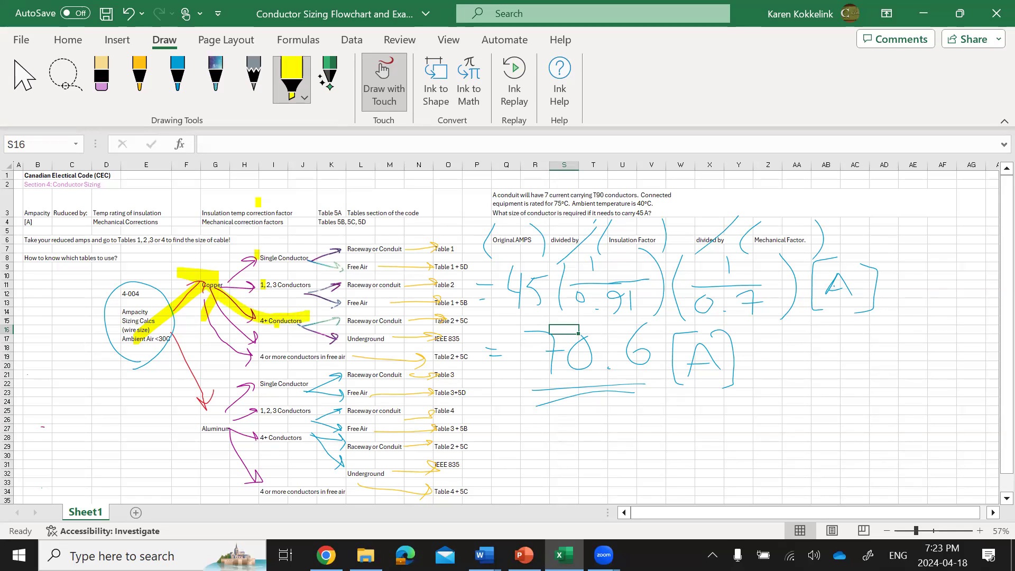
mouse_move(310, 316)
mouse_down()
mouse_move(493, 321)
mouse_move(396, 325)
mouse_up()
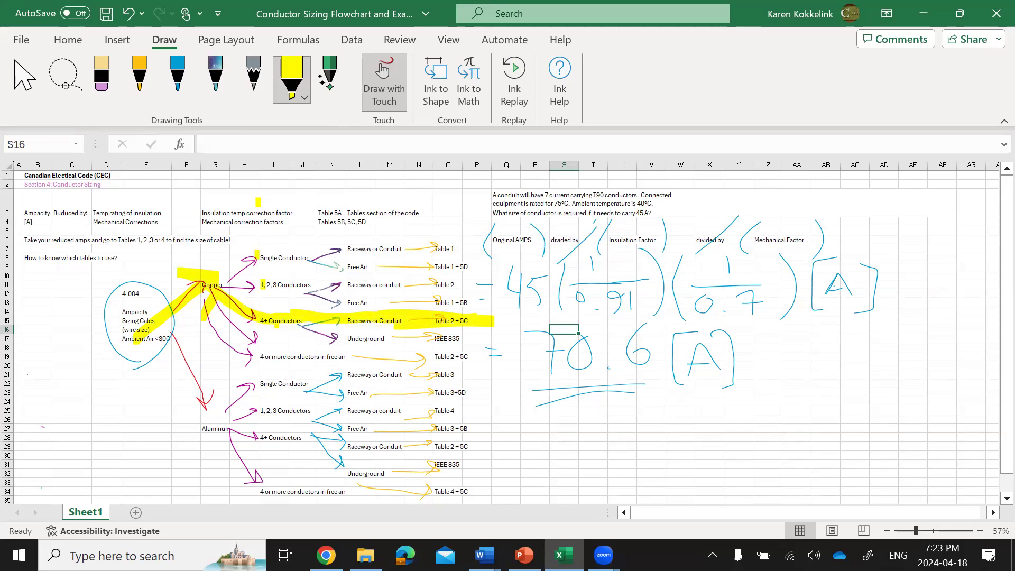
- In the code PDF, go via page 409 to page 405 showing Table 2
key(alt+Tab)
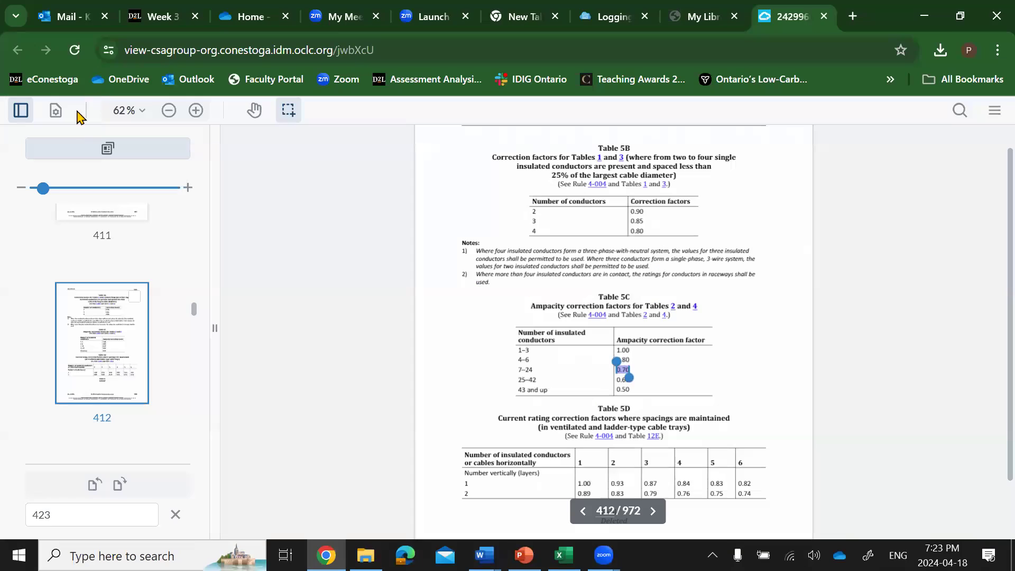
scroll(102, 222, up, 6)
scroll(102, 223, up, 3)
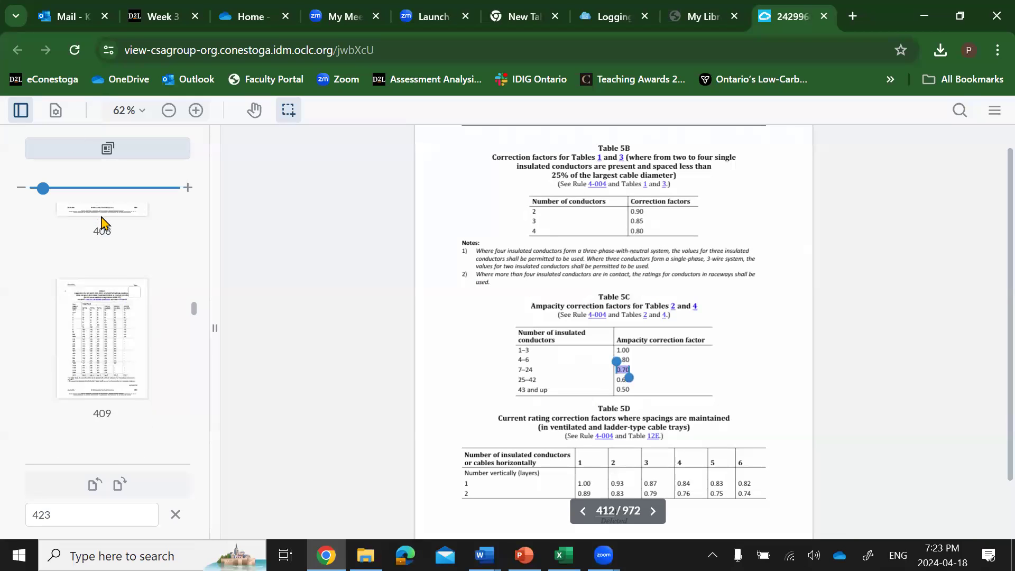
click(101, 355)
scroll(100, 355, up, 9)
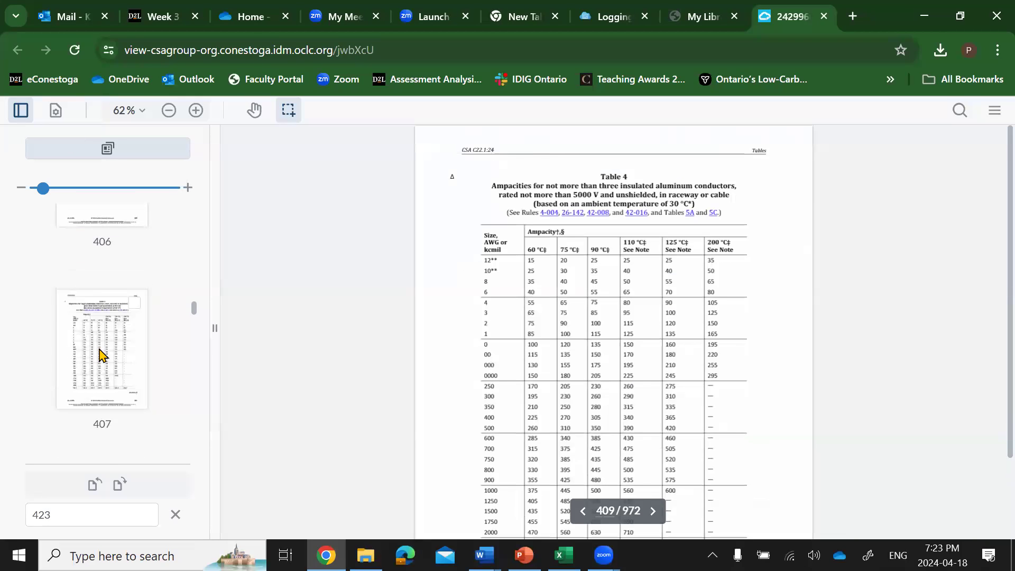
click(94, 243)
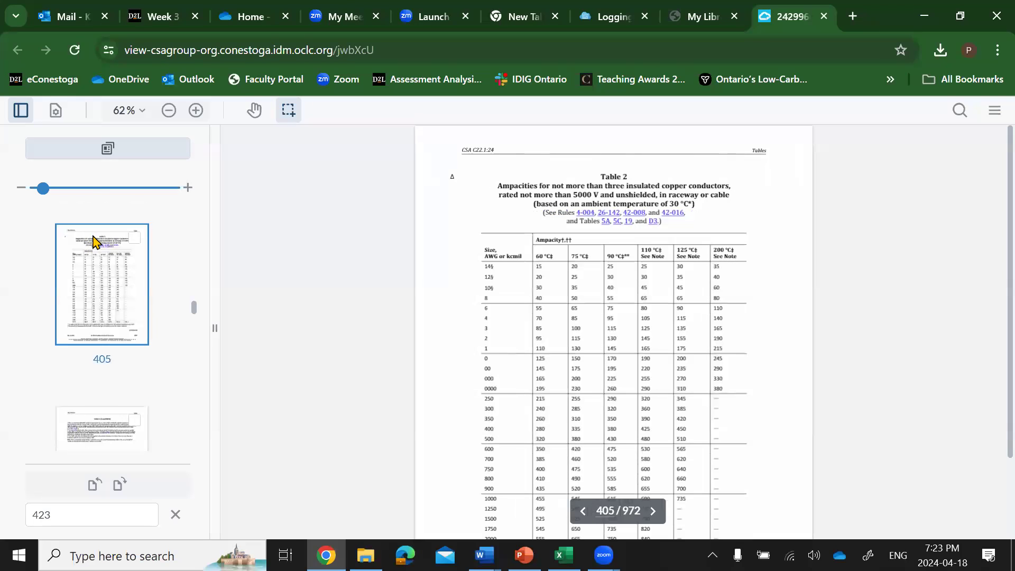
scroll(94, 242, up, 3)
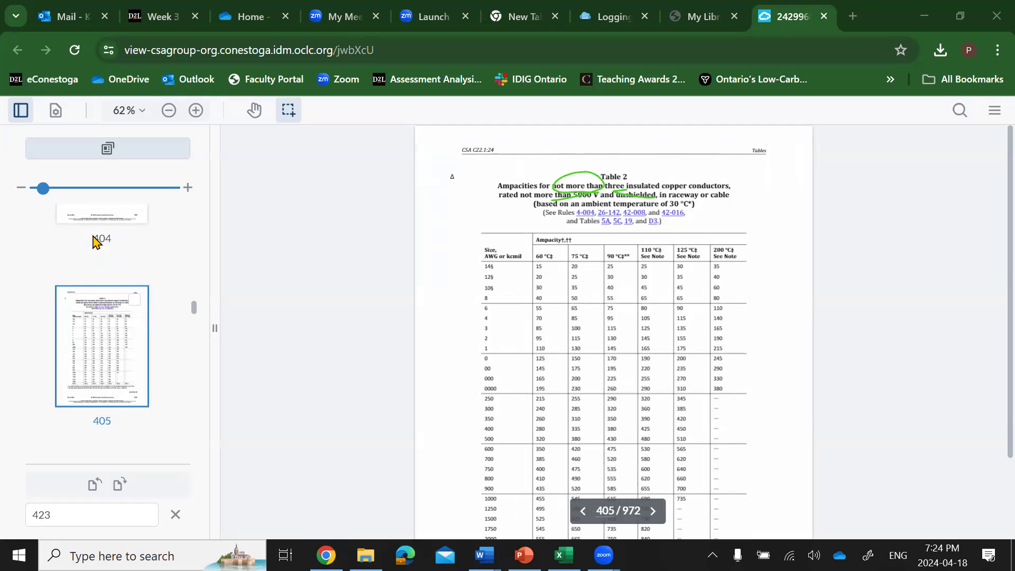
- Keep the Table 2 PDF window in front, then return to the flowchart workbook
key(alt+Tab)
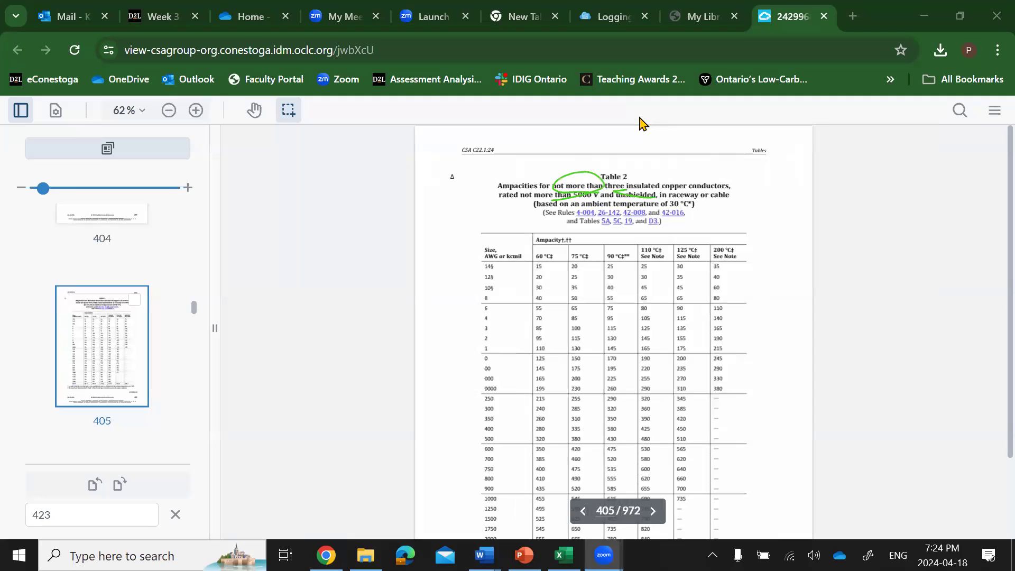
click(640, 123)
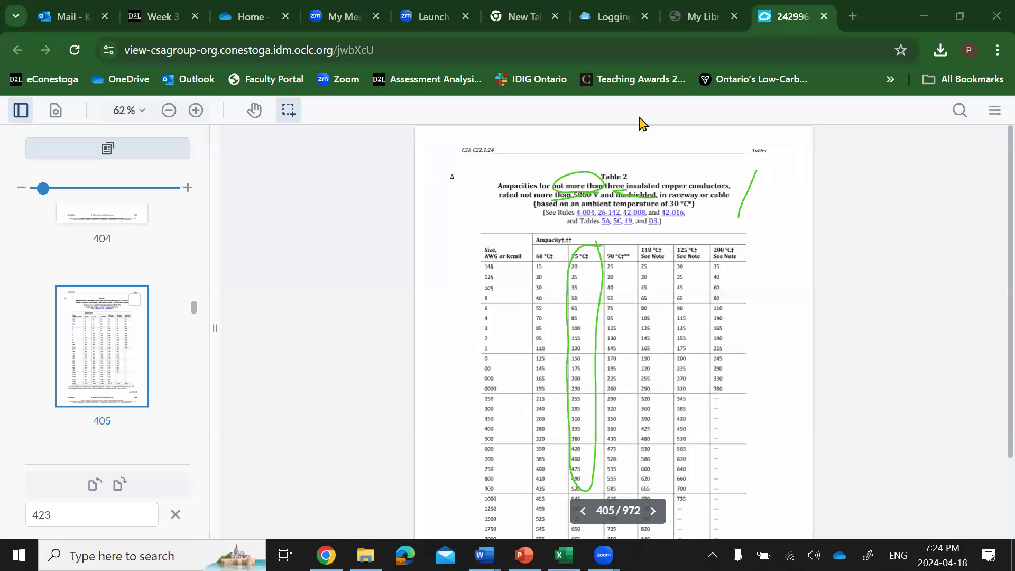
key(alt+Tab)
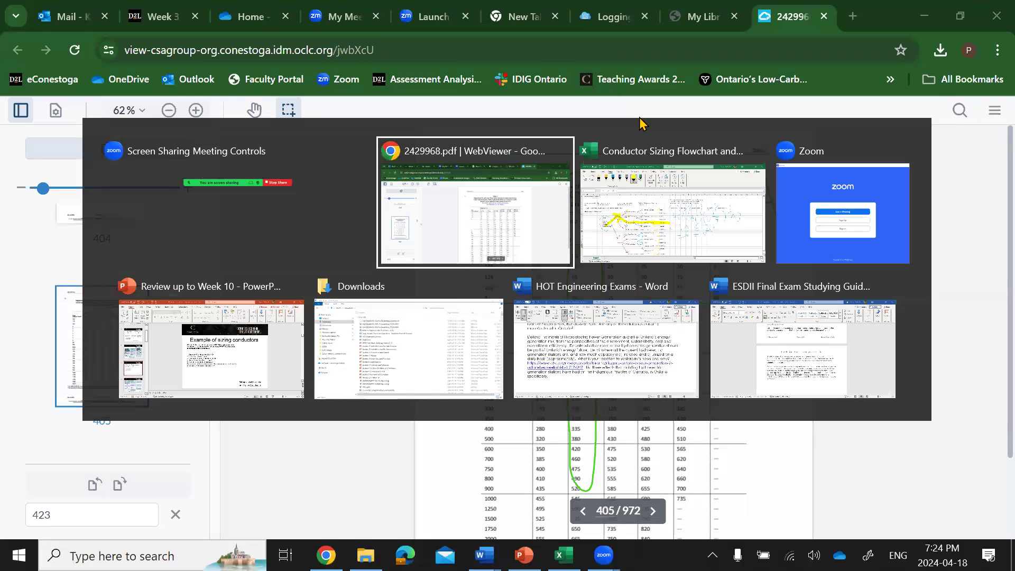
key(alt+Tab)
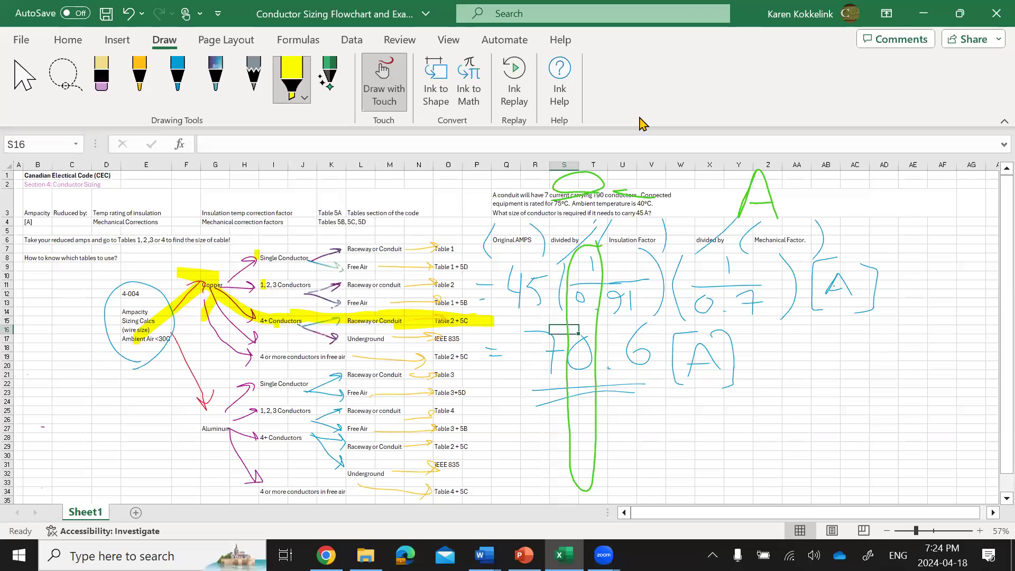
- Bring the code PDF with Table 2 on page 405 back to the front
key(alt+Tab)
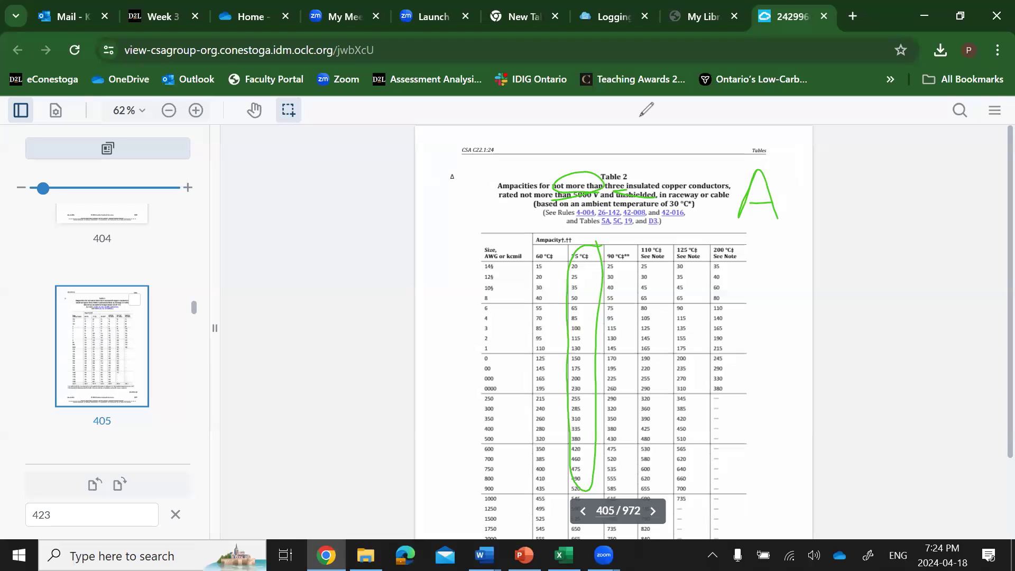
- Circle 85 in the 75 °C column, link it to size 4, and write an underlined #4
mouse_move(593, 322)
mouse_down()
mouse_move(568, 324)
mouse_move(598, 319)
mouse_up()
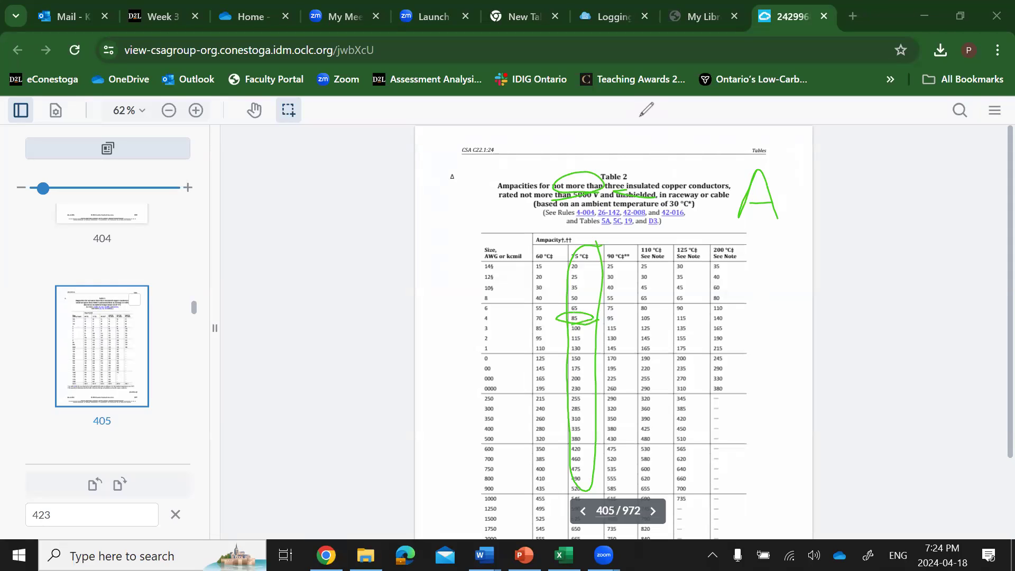
mouse_move(560, 315)
mouse_down()
mouse_move(498, 320)
mouse_move(482, 310)
mouse_move(494, 317)
mouse_up()
drag(421, 369, 443, 361)
mouse_move(424, 381)
mouse_down()
mouse_move(444, 372)
mouse_move(426, 388)
mouse_move(432, 382)
mouse_up()
drag(450, 347, 468, 357)
mouse_move(464, 336)
mouse_down()
mouse_move(468, 378)
mouse_move(424, 414)
mouse_up()
drag(484, 389, 429, 426)
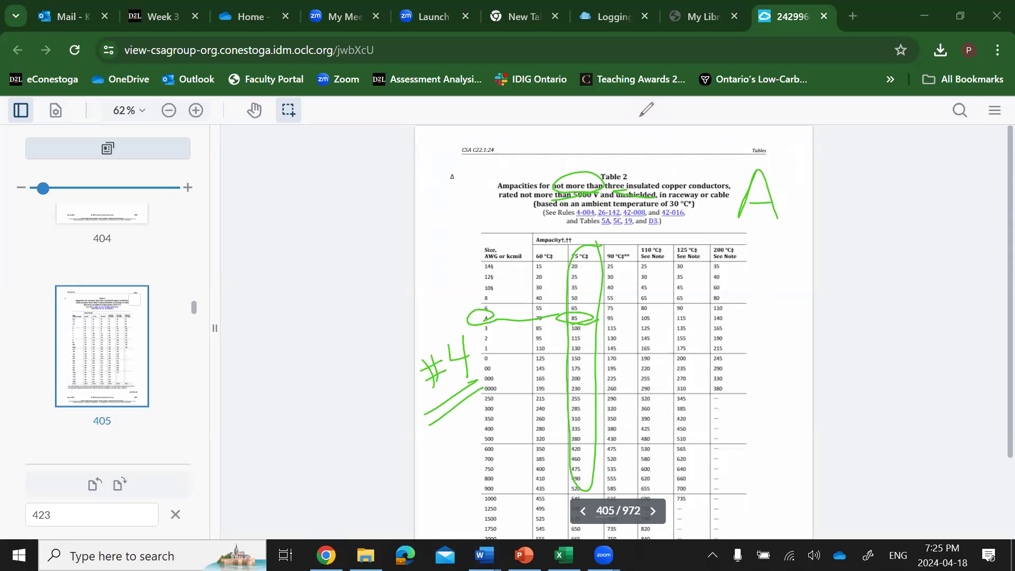
key(alt+Tab)
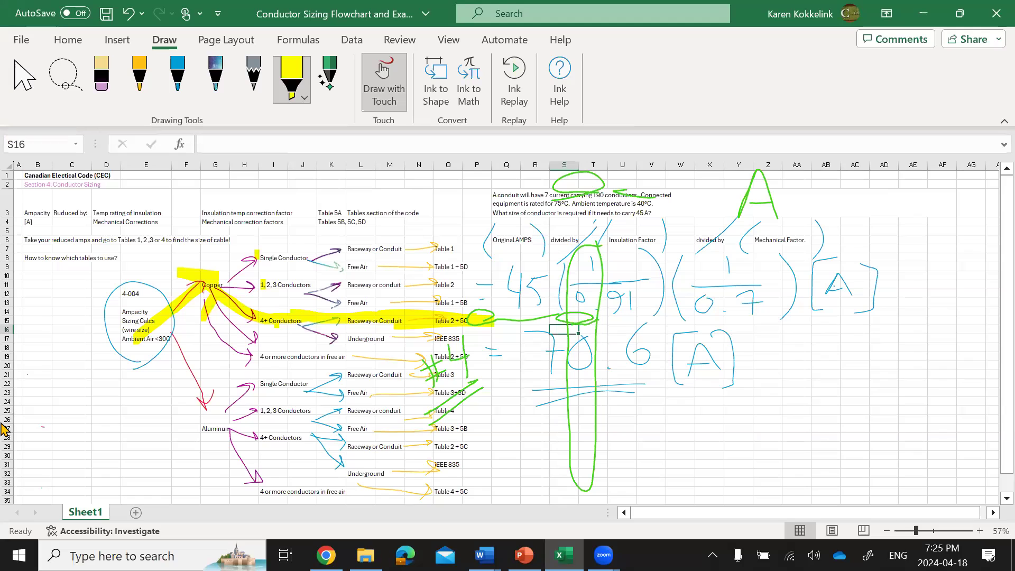
- In Q28, start the conclusion: go to Table 2, 75 degree column, rounded-up current, size this conduit to
key(Escape)
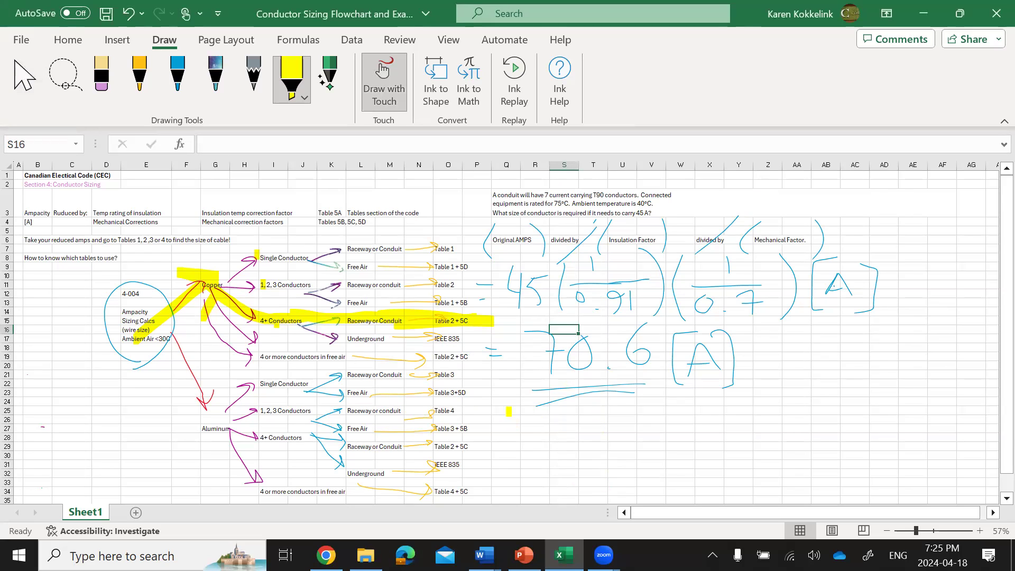
click(25, 79)
click(517, 435)
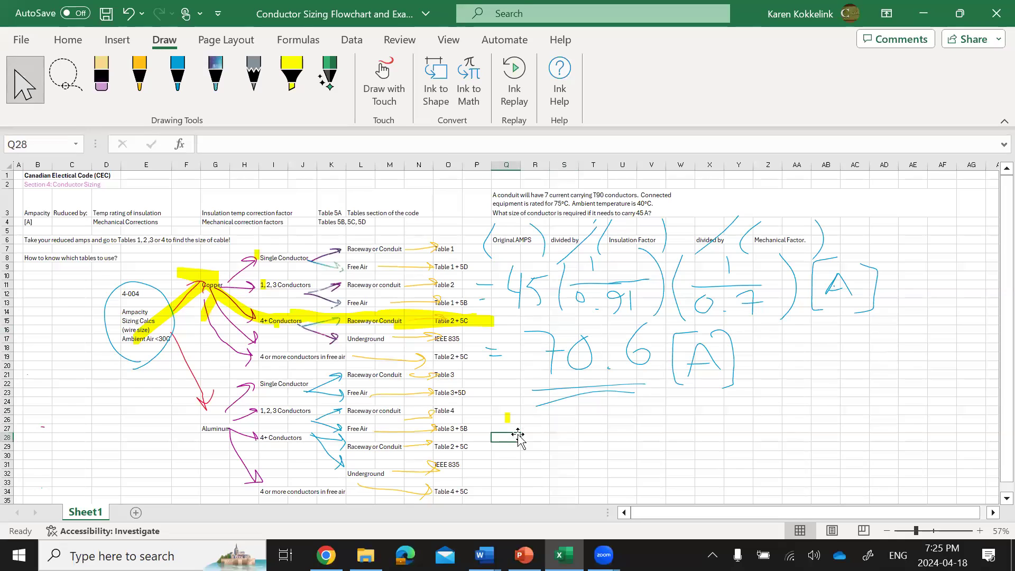
text(Go to Table)
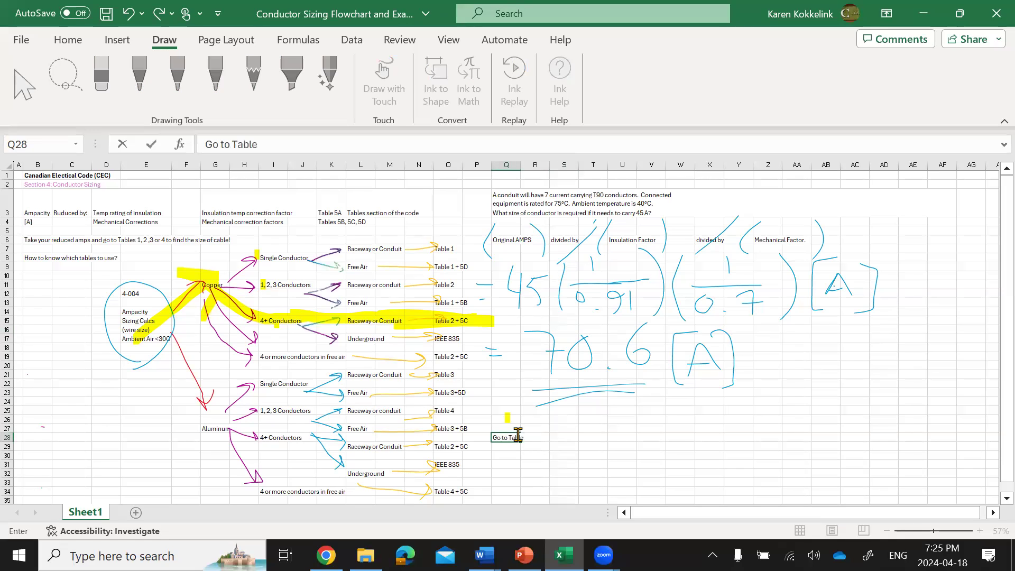
text( 2 because of my)
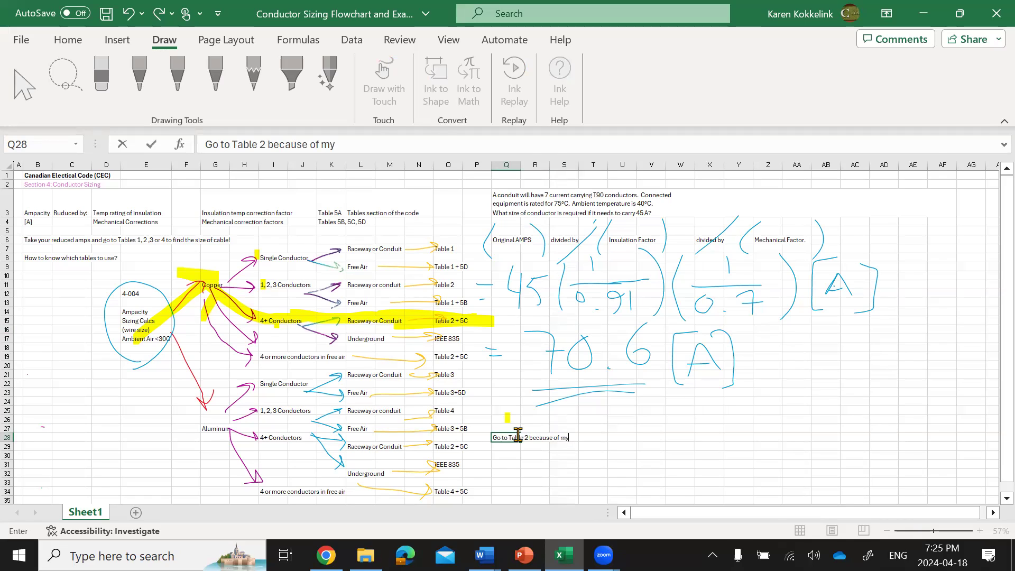
text( flowchart, and find)
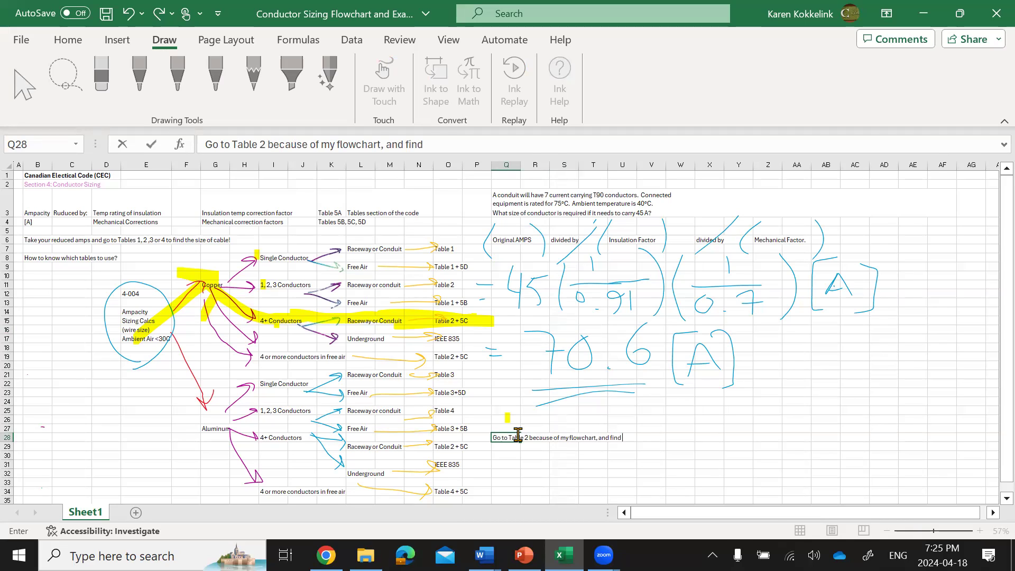
text( 75 degree colum)
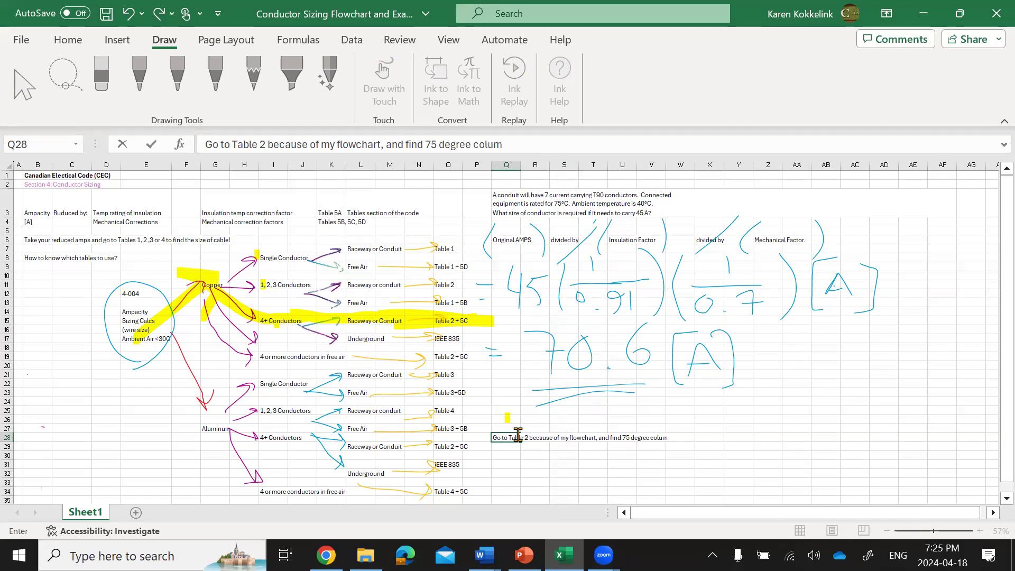
text(n, find rounded ulp)
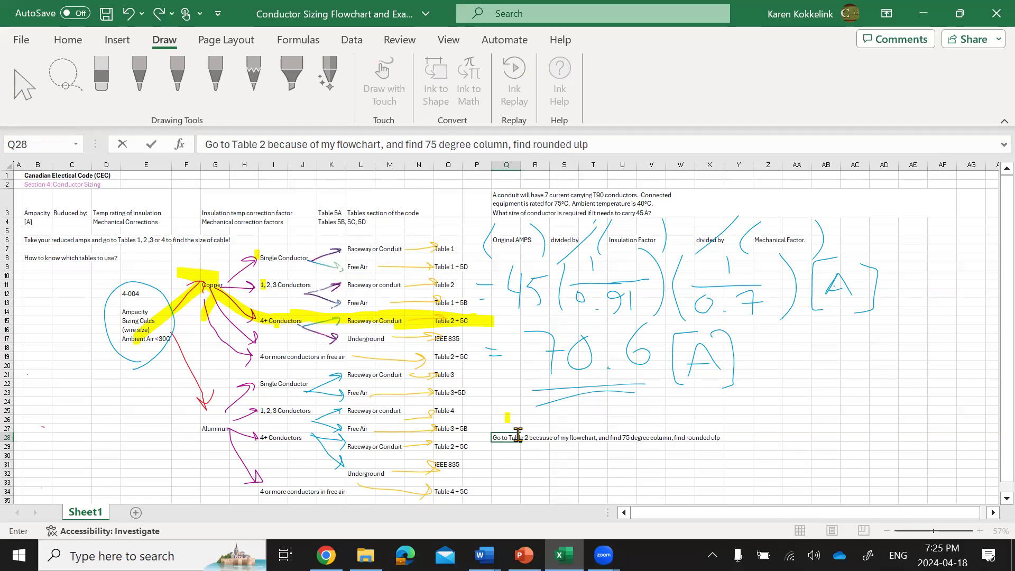
key(BackSpace)
key(BackSpace)
text(p current.  Theref)
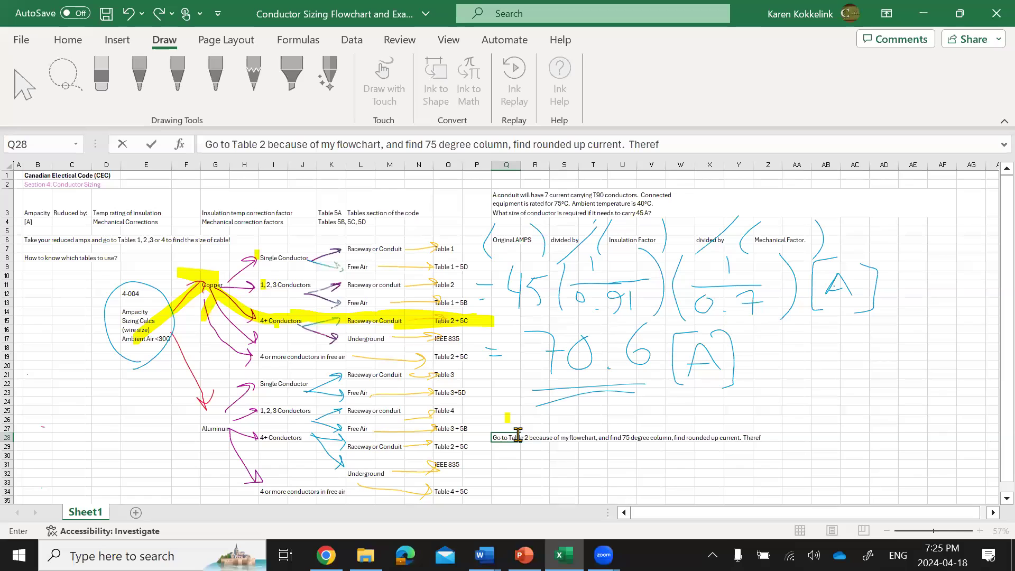
text(ore, I co)
key(BackSpace)
key(BackSpace)
key(BackSpace)
key(BackSpace)
text(we need)
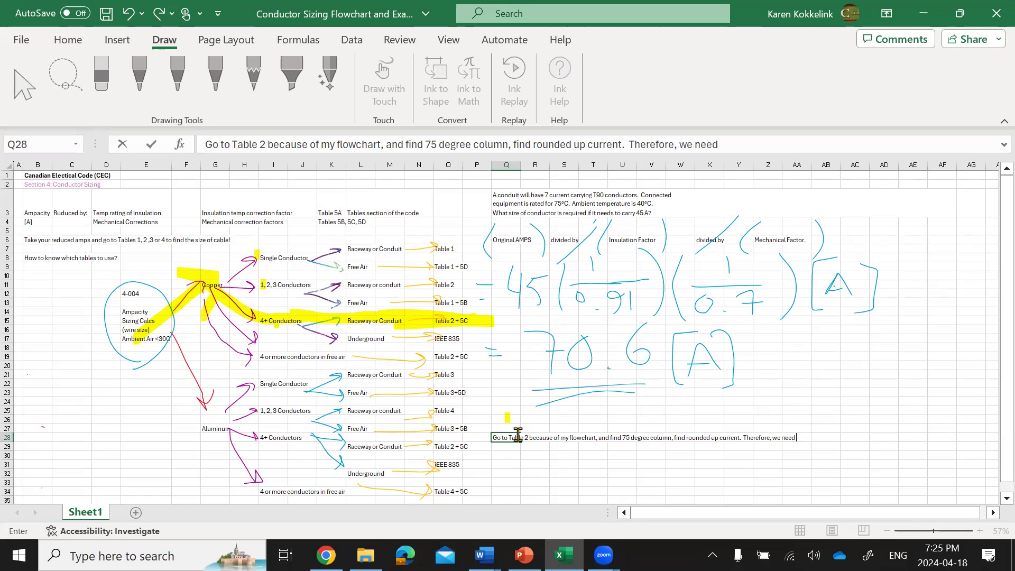
text( to size this con)
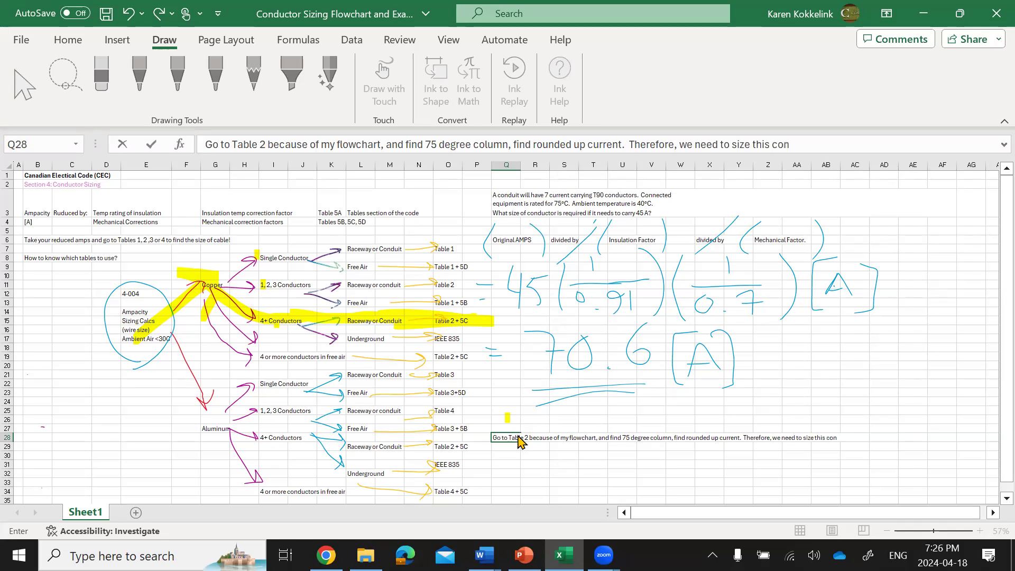
text(duit to)
- After rechecking Table 2, end the Q28 sentence with '#4.' and commit it
key(alt+Tab)
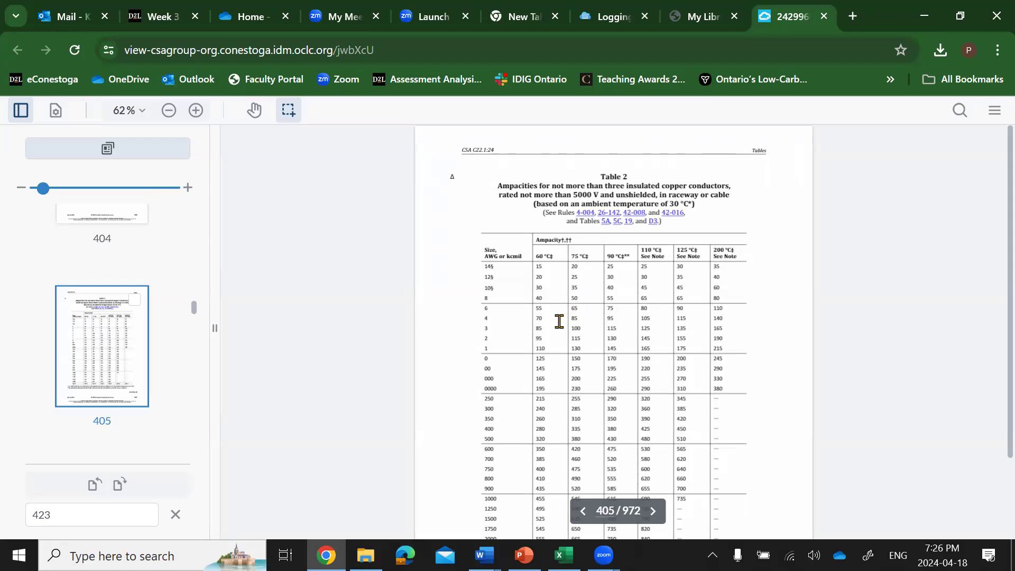
key(alt+Tab)
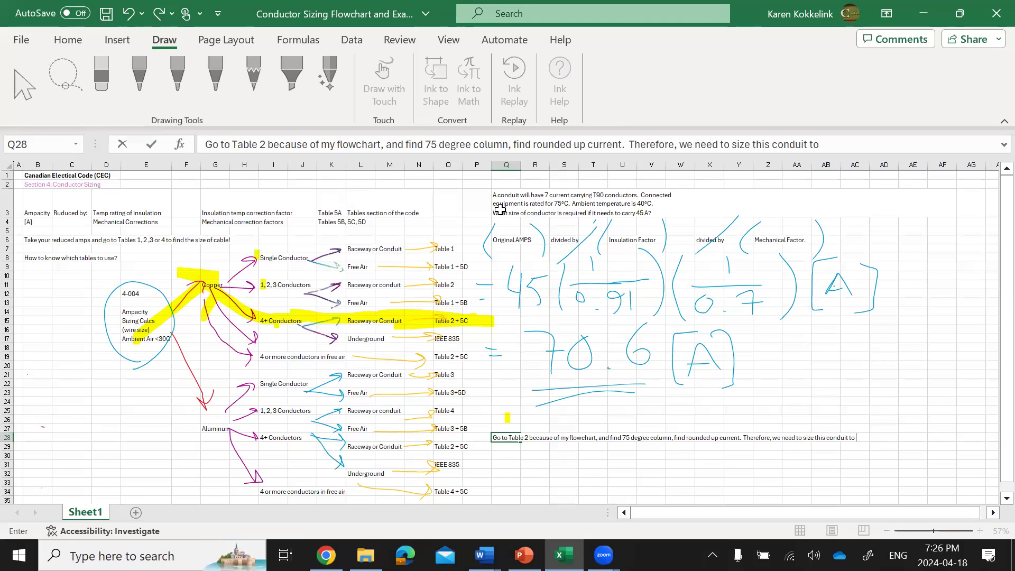
click(827, 144)
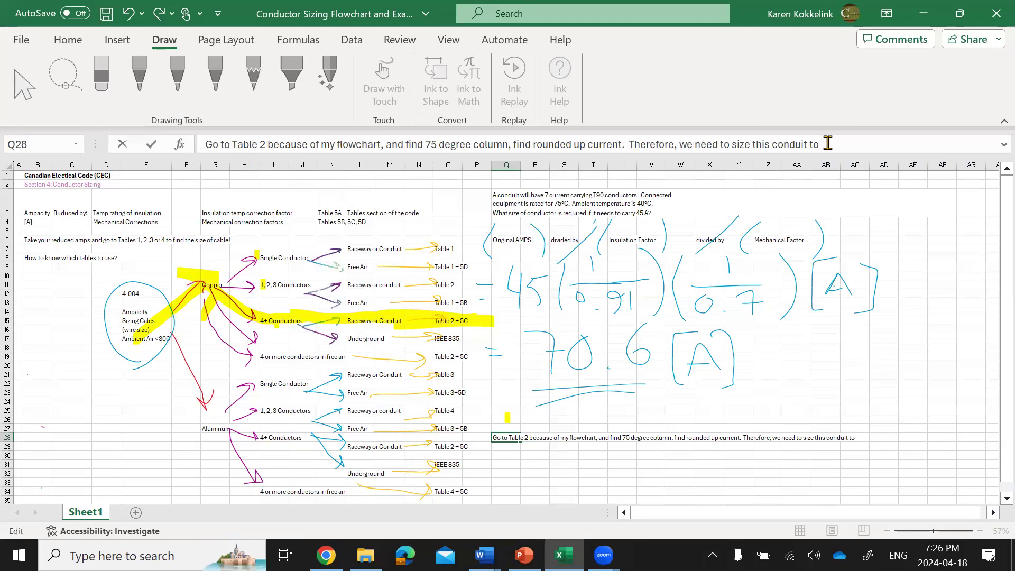
text(#4.)
key(Return)
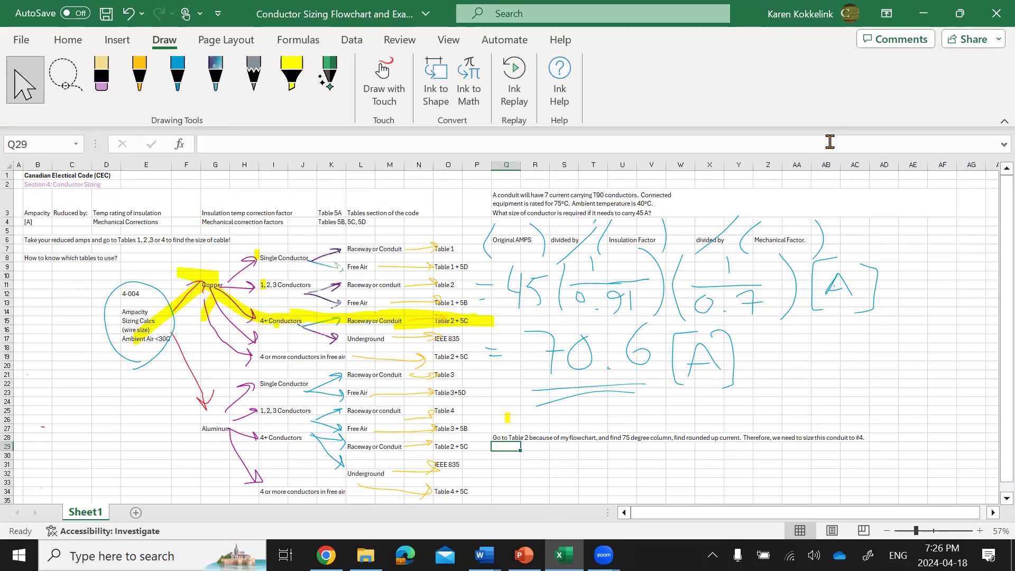